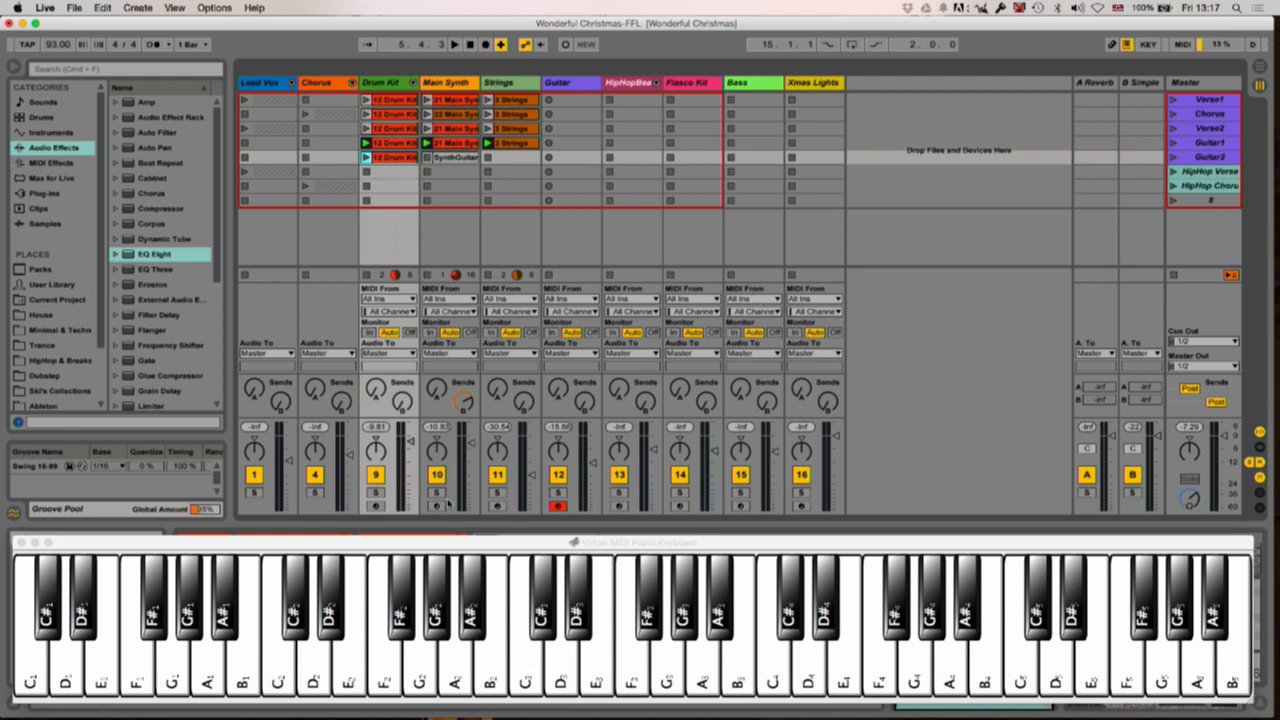
- Play the Guitar2 scene with the Guitar track armed for live playing over the SynthGuitar clip, and stop playback
left_click(436, 506)
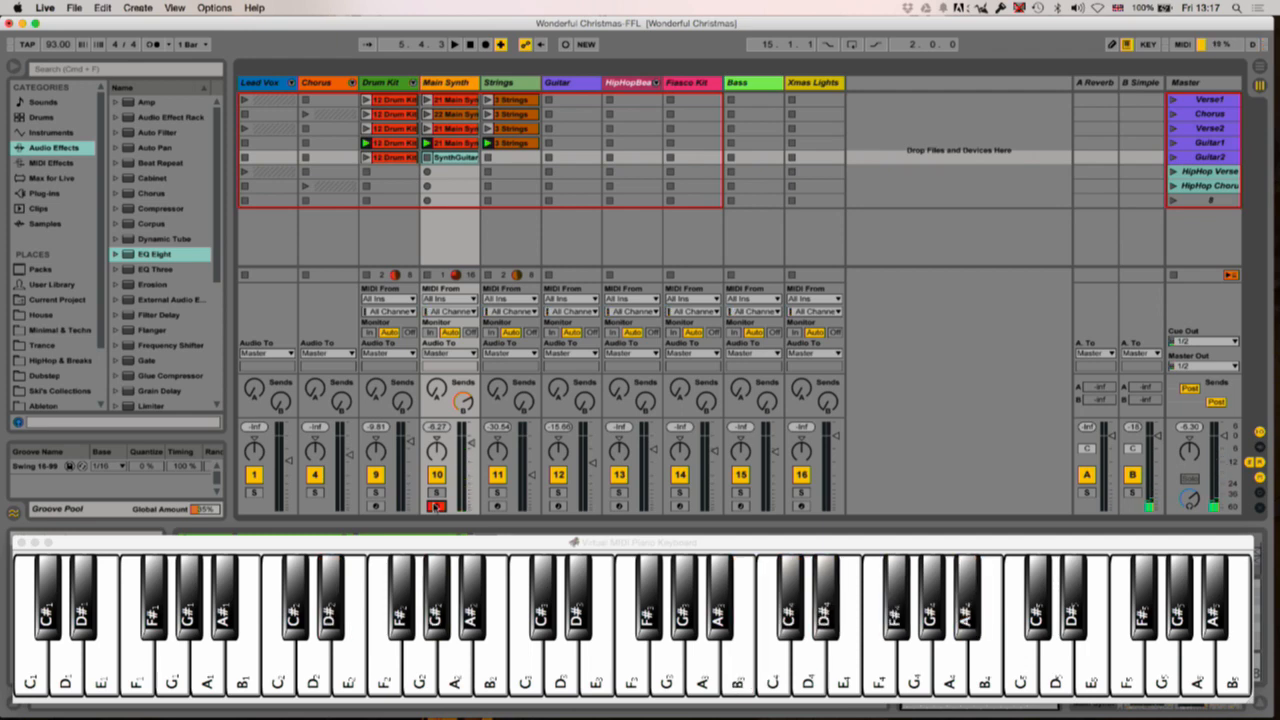
left_click(449, 160)
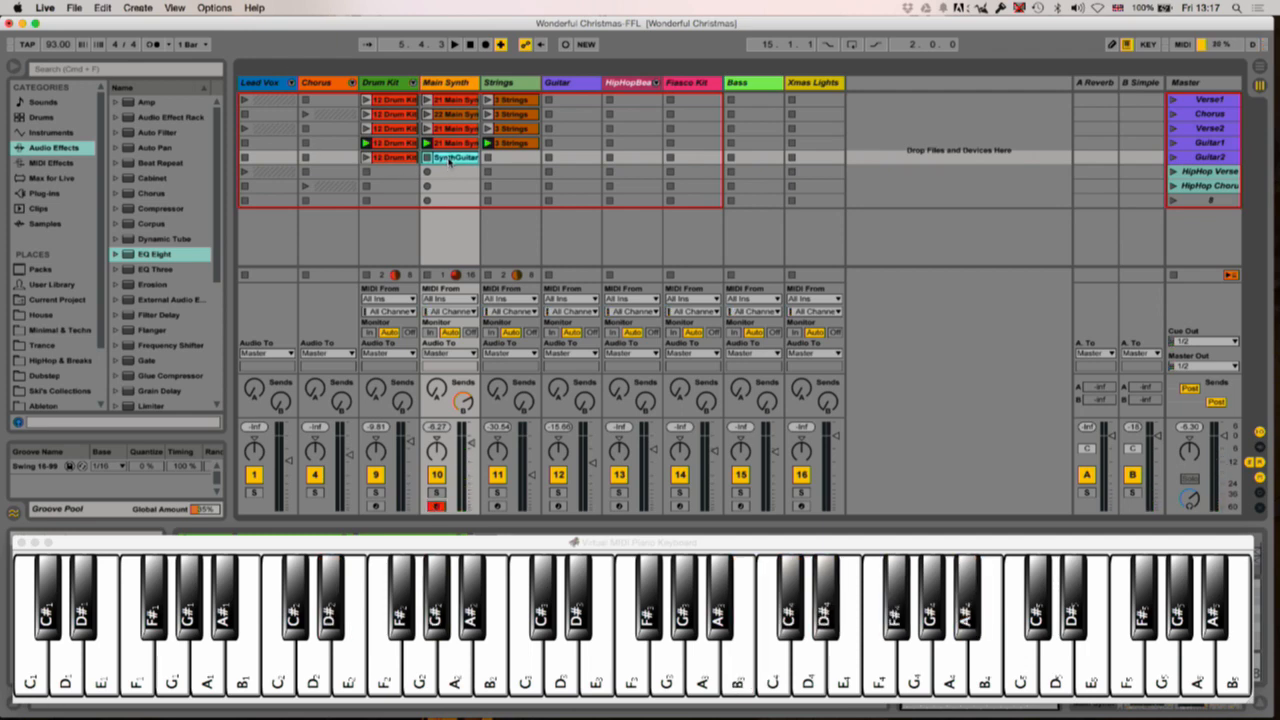
key("Return")
left_click(1173, 157)
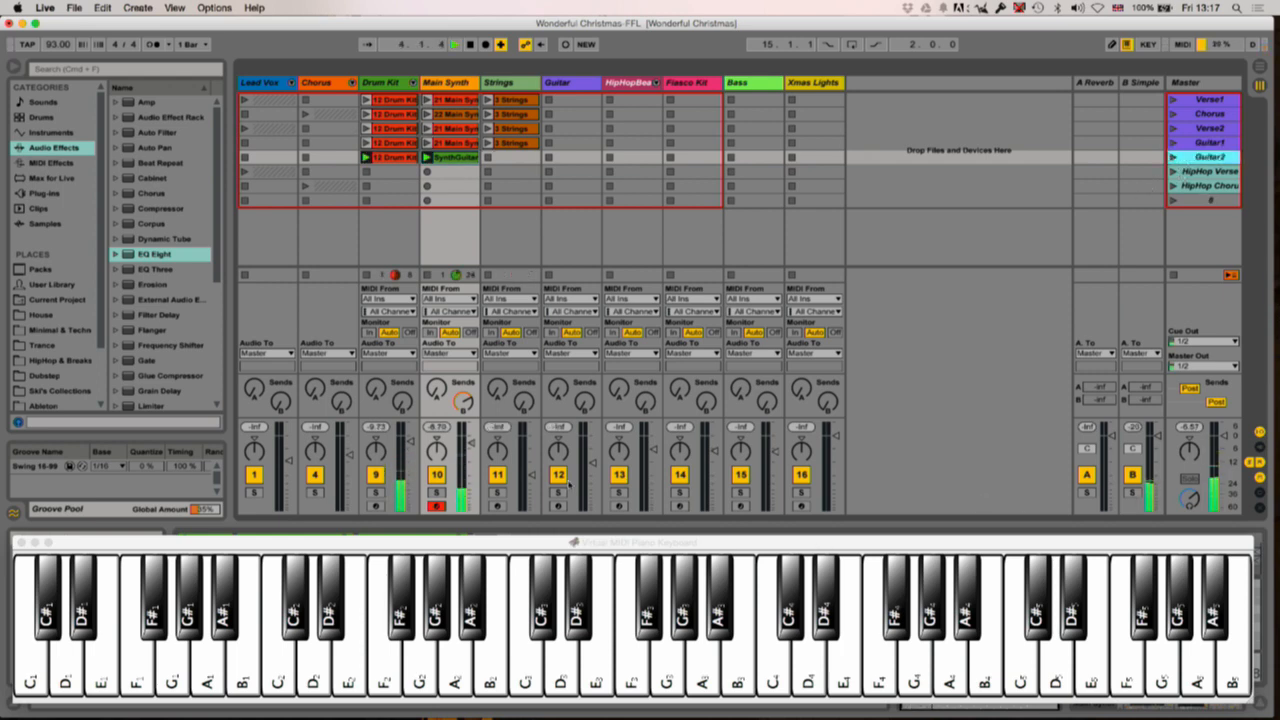
left_click(558, 506)
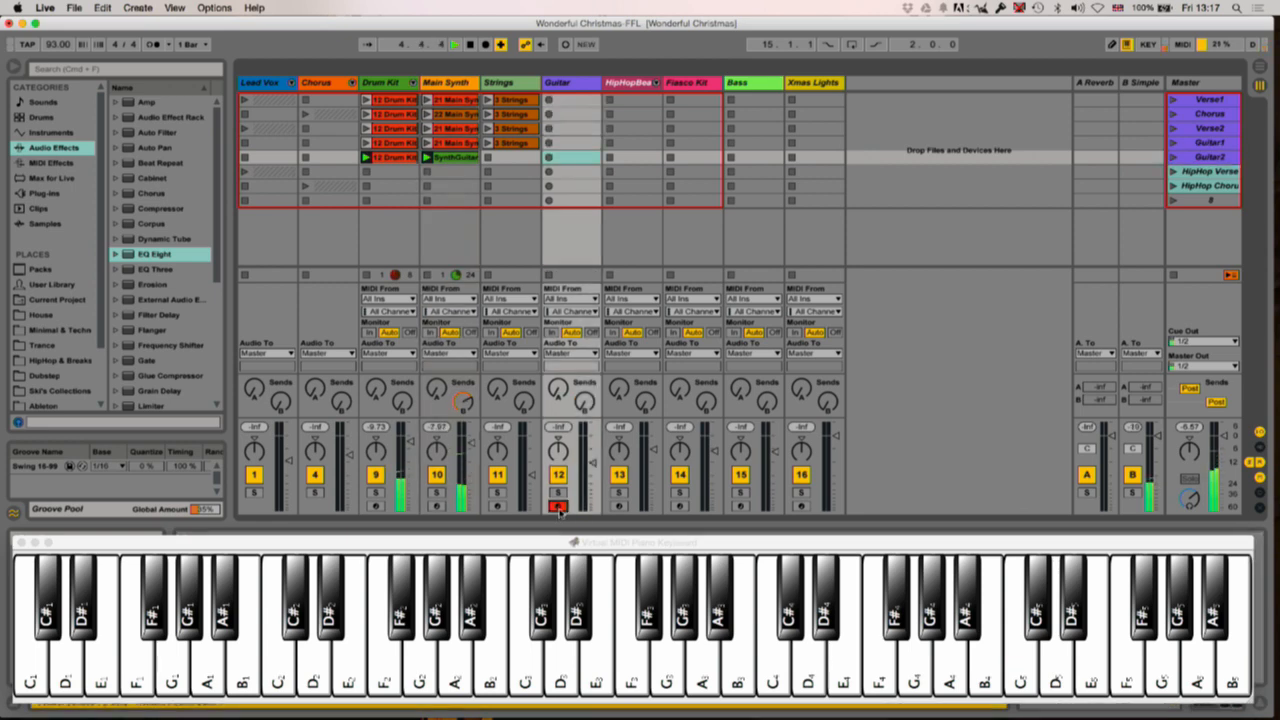
key("space")
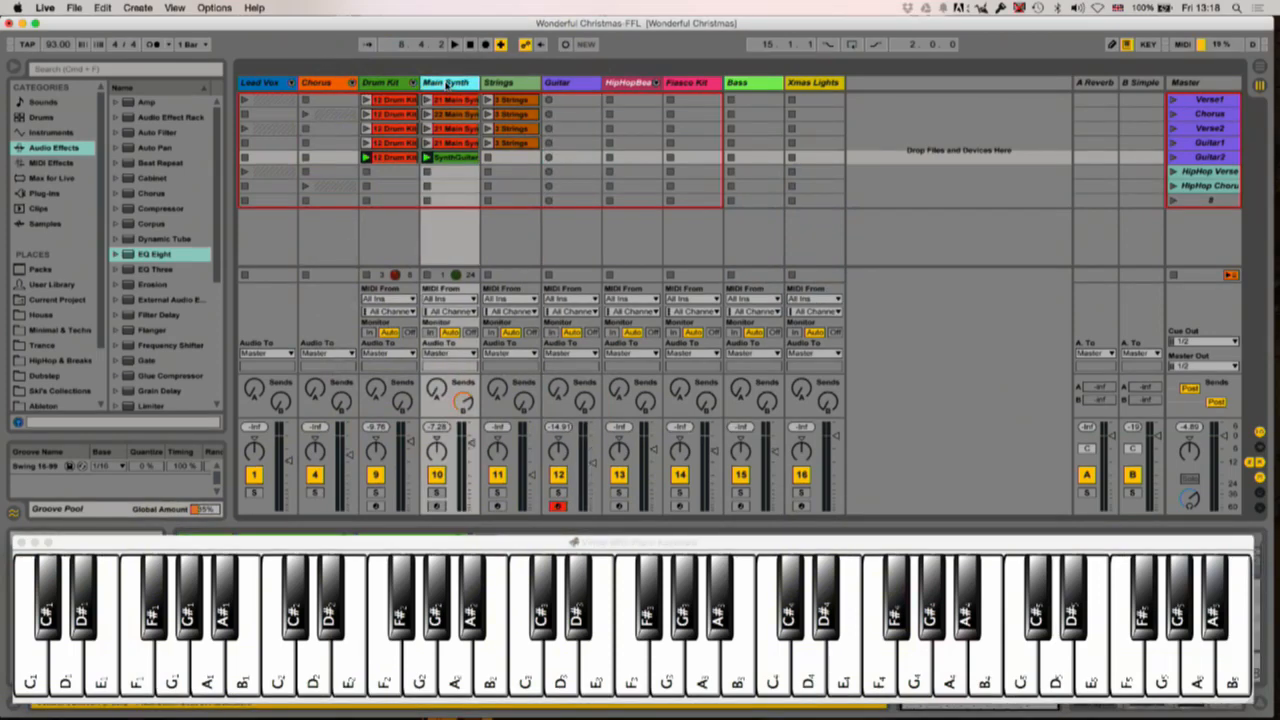
- Insert a new MIDI track after Main Synth and load the Analog instrument onto it
key("shift+super+t")
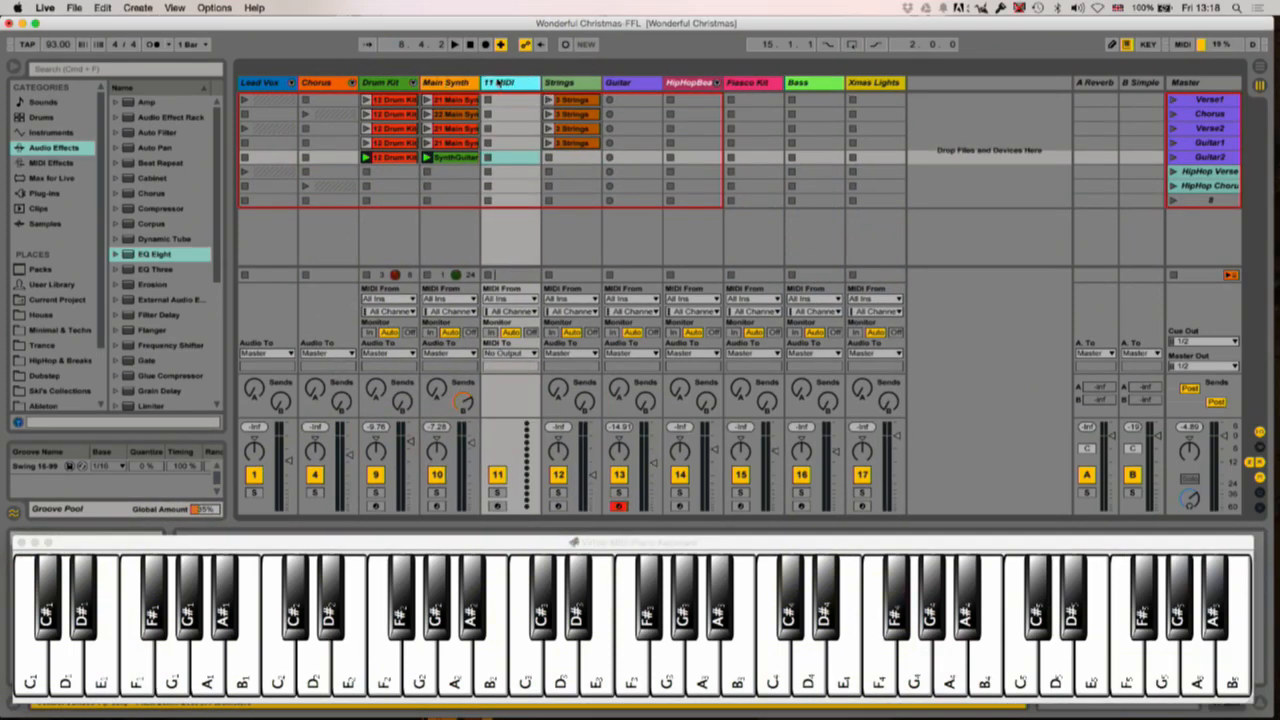
left_click(67, 134)
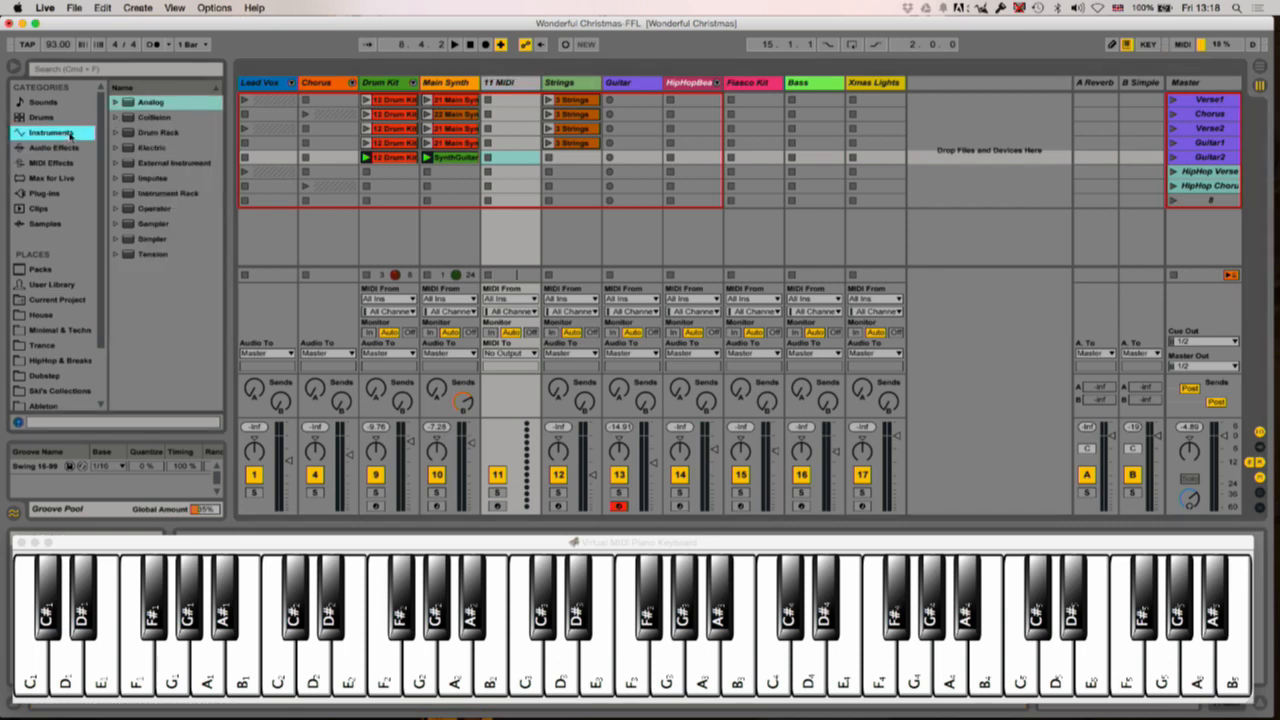
left_click(127, 103)
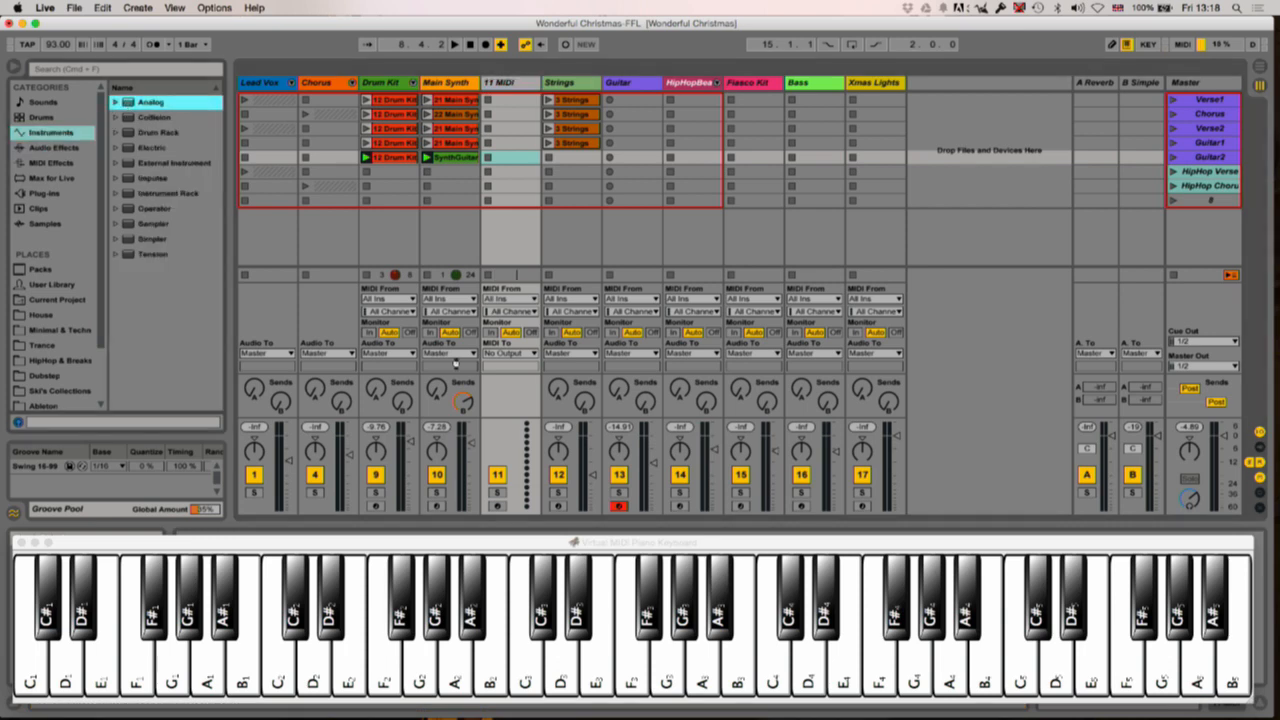
left_click_drag(456, 364, 530, 520)
key("super+Tab")
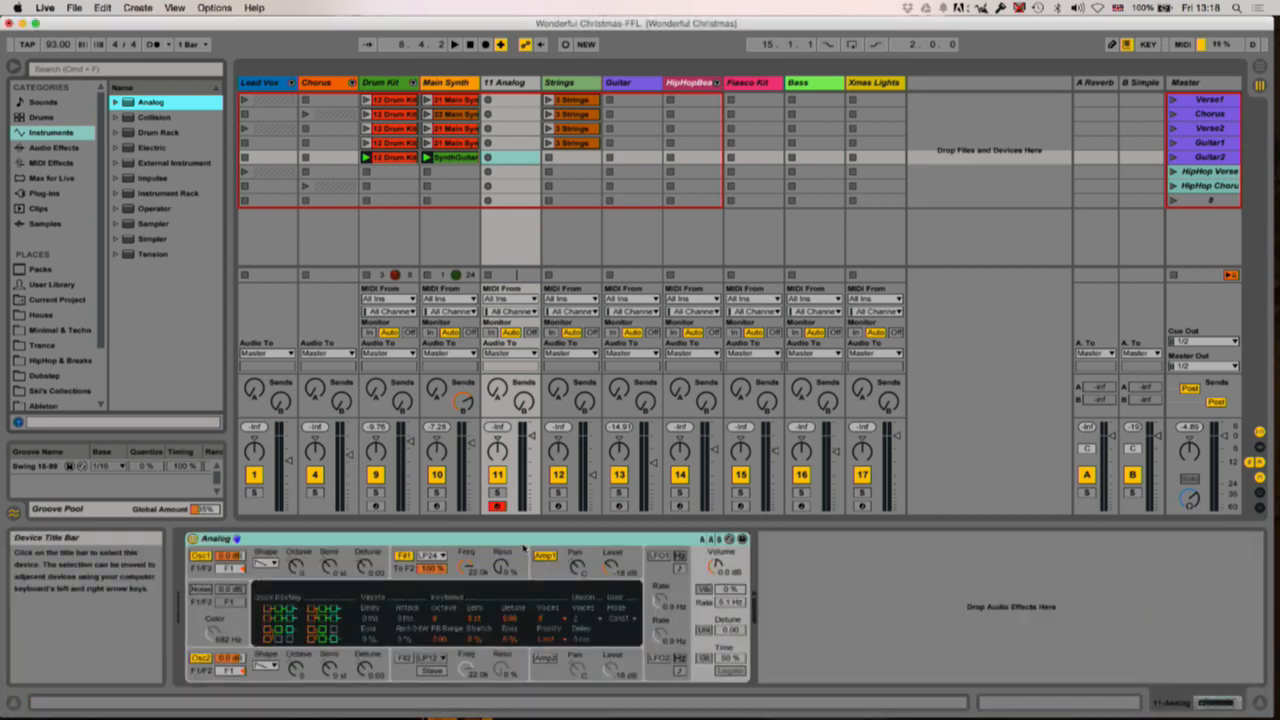
- Detune Analog's oscillator 2 to 0.02 and raise the amp 1 envelope's sustain to 1.00
left_click(356, 652)
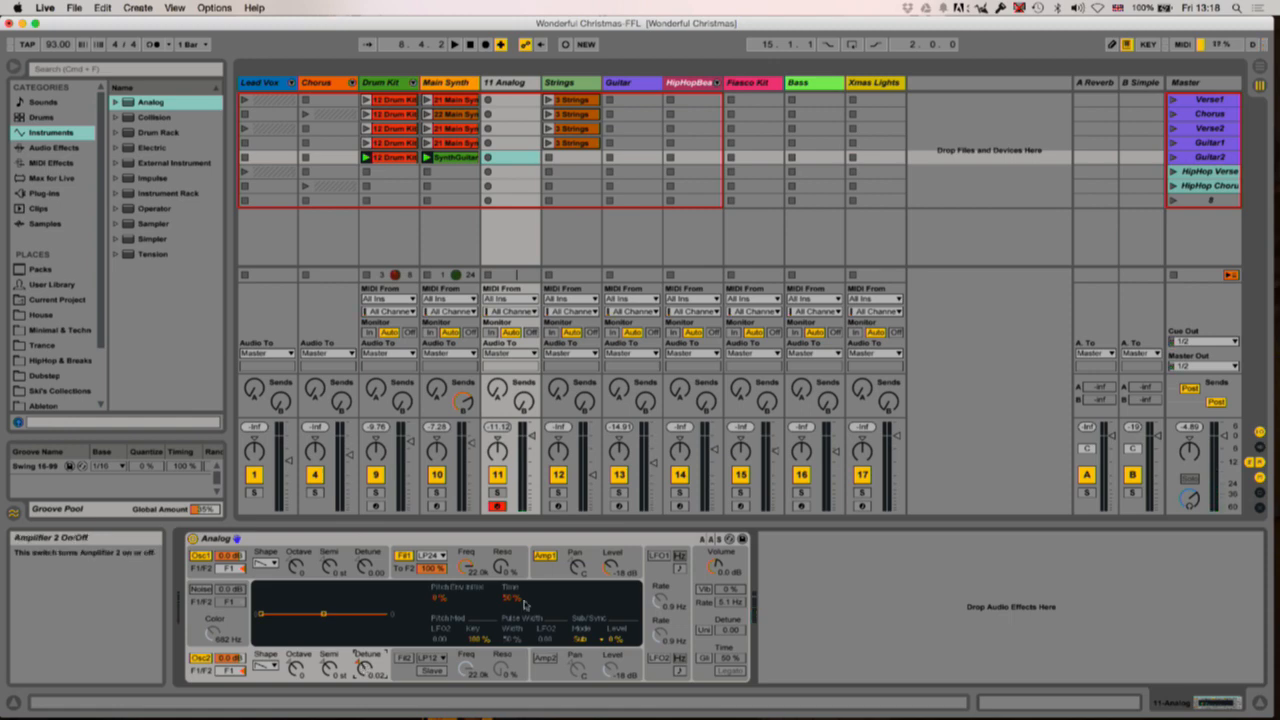
left_click(540, 572)
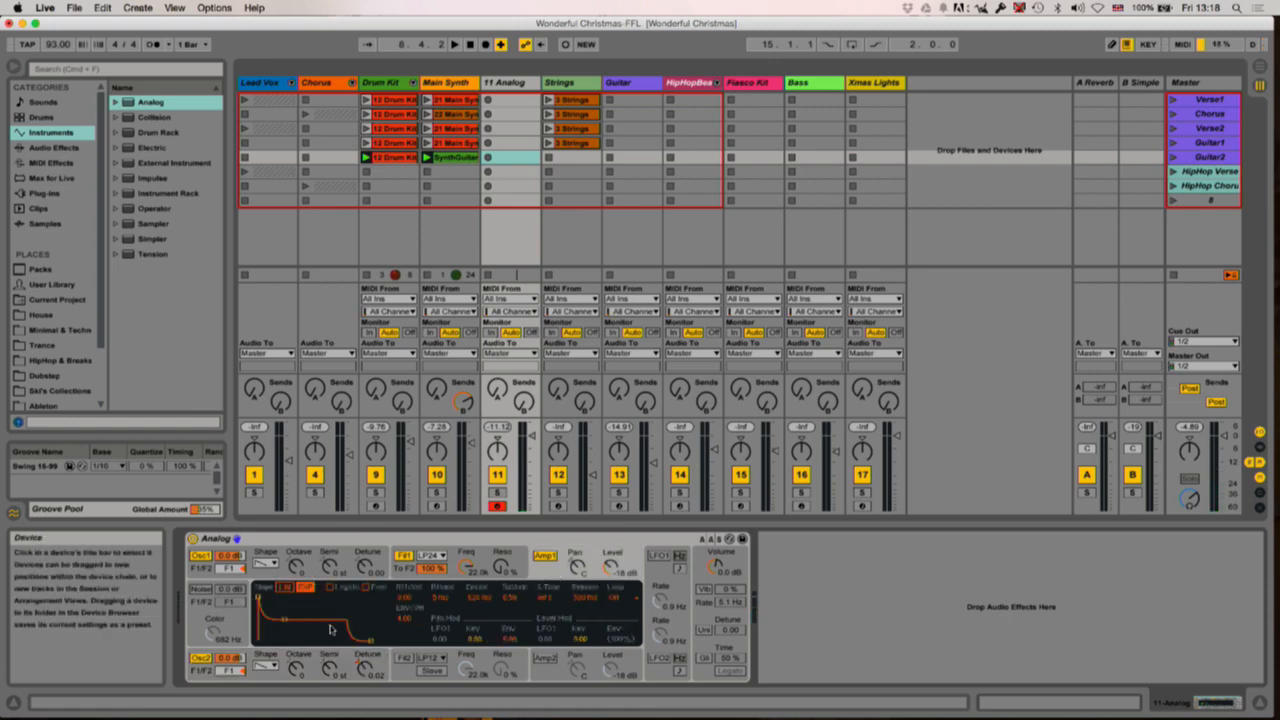
left_click_drag(285, 622, 302, 597)
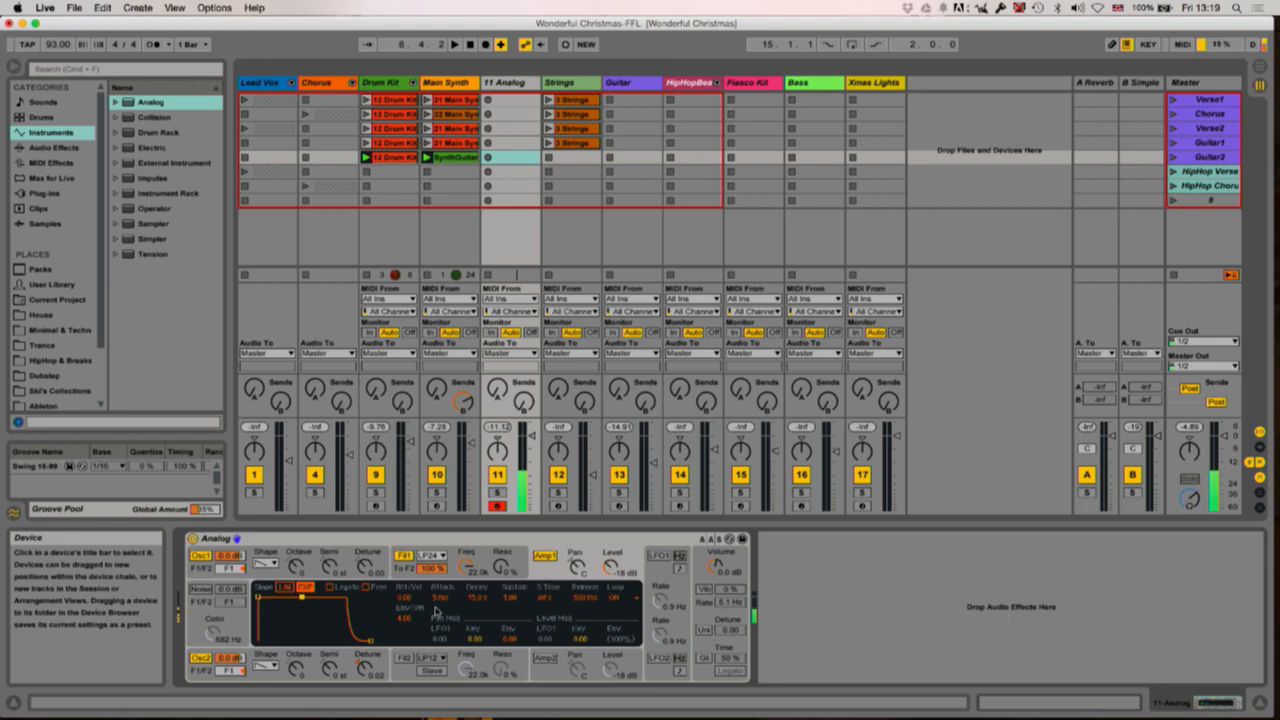
- Set Analog's filter 1 to LP12 with its frequency at 30 and resonance at 52 %
left_click(487, 560)
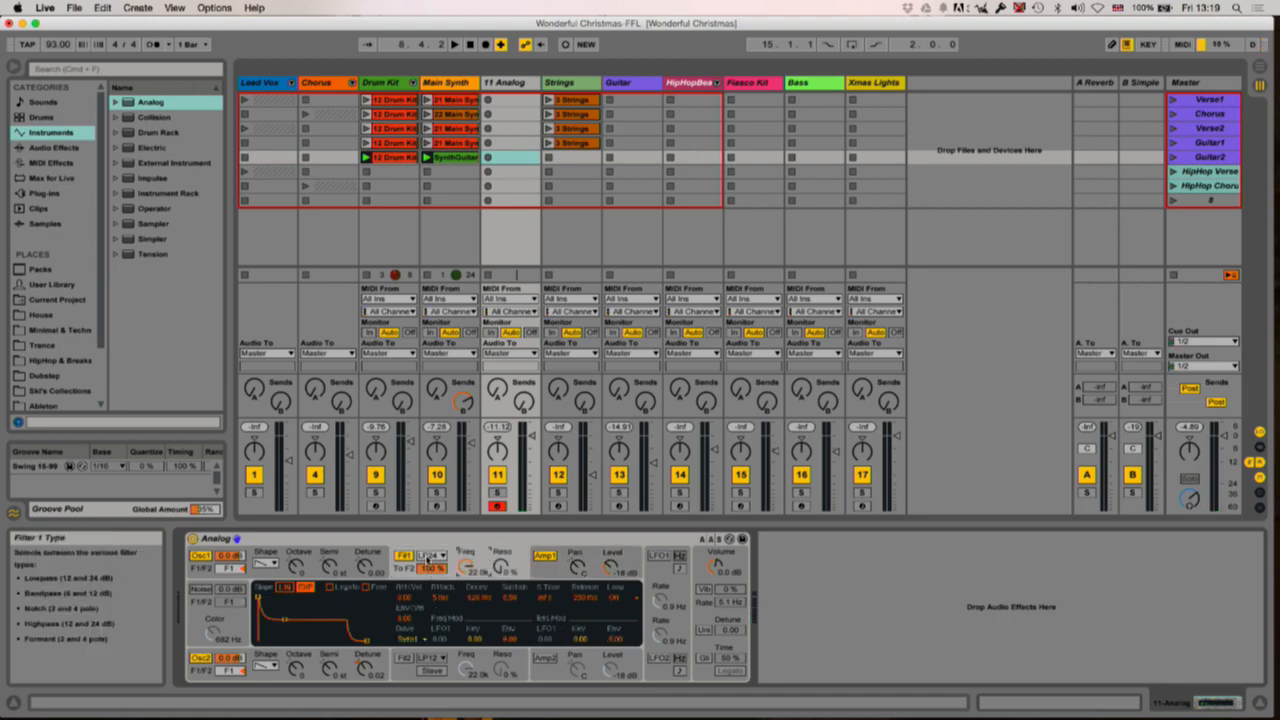
left_click(430, 555)
left_click(437, 568)
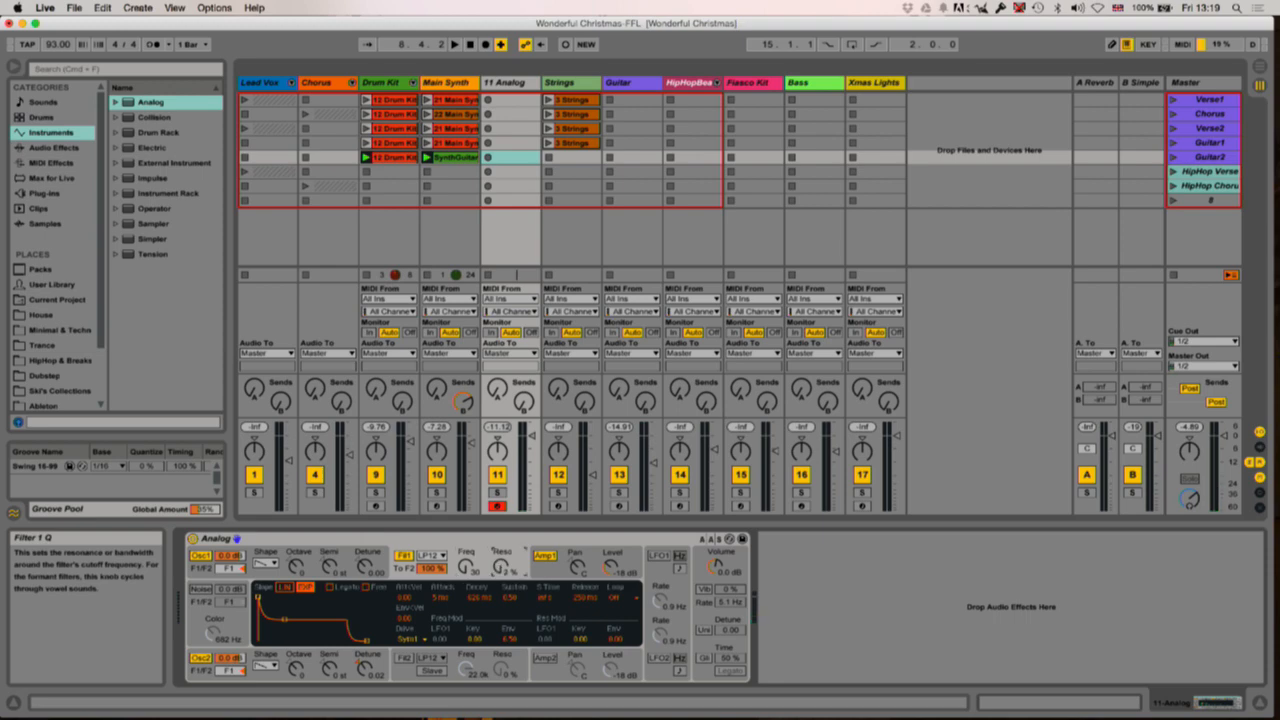
mouse_move(495, 552)
left_mouse_down()
mouse_move(495, 520)
mouse_move(495, 536)
left_mouse_up()
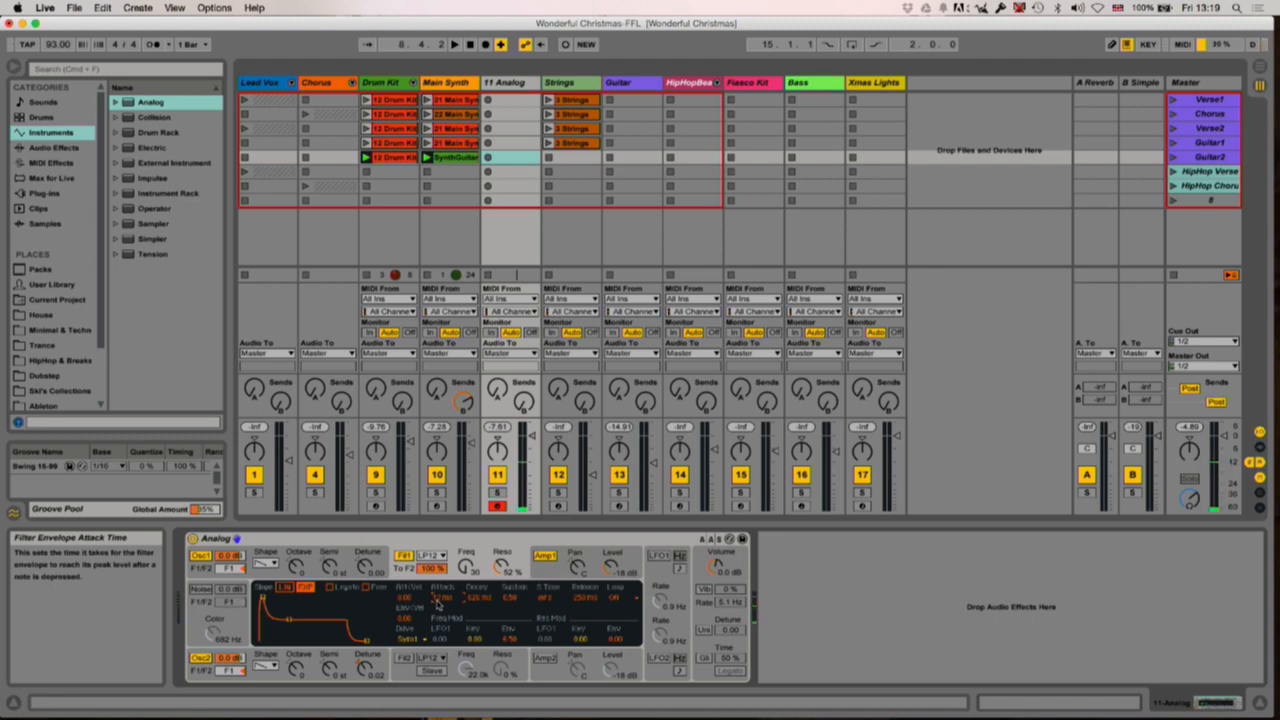
- Shape the filter 1 envelope with a longer decay, minimum sustain and a longer release
left_click_drag(475, 598, 475, 592)
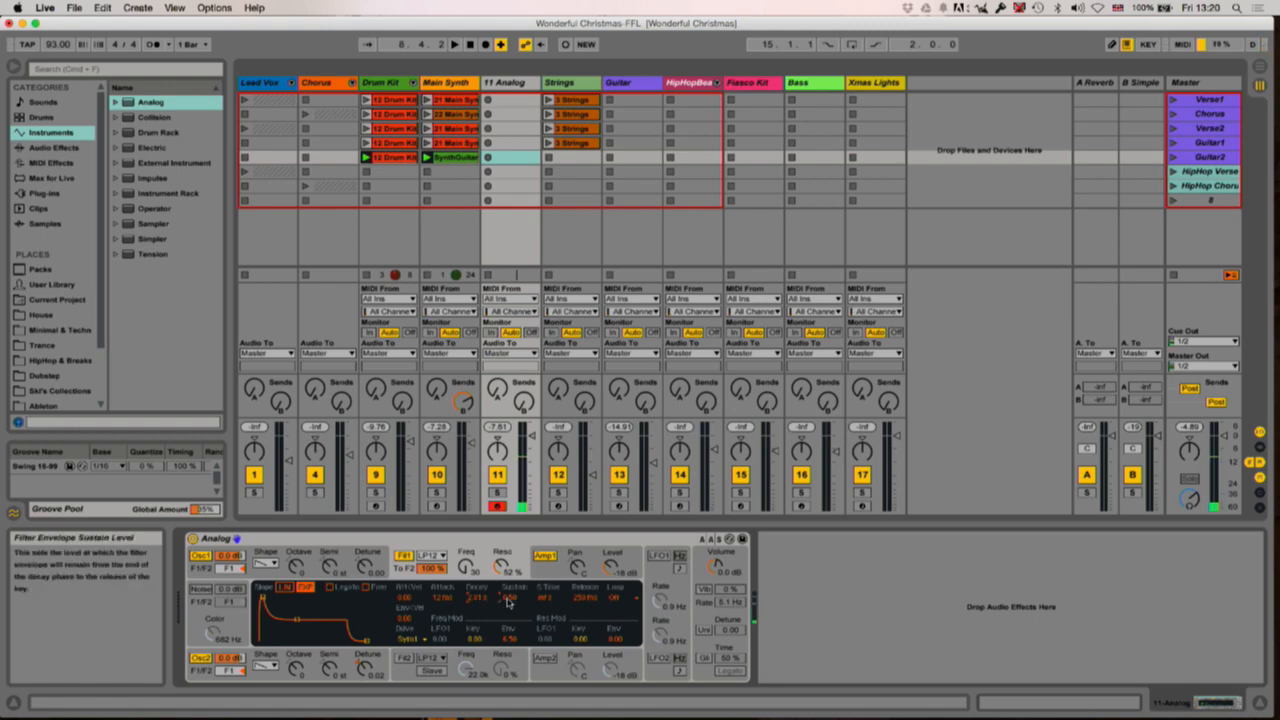
left_click_drag(509, 598, 509, 612)
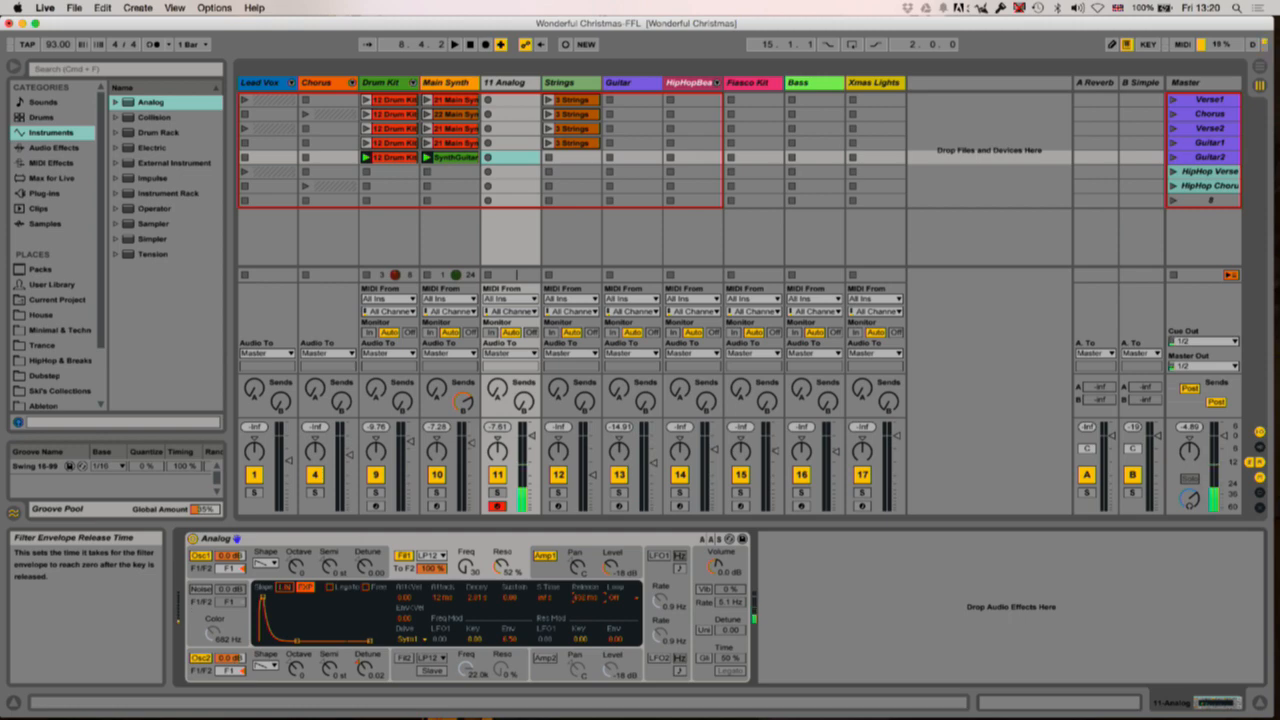
left_click_drag(586, 598, 586, 601)
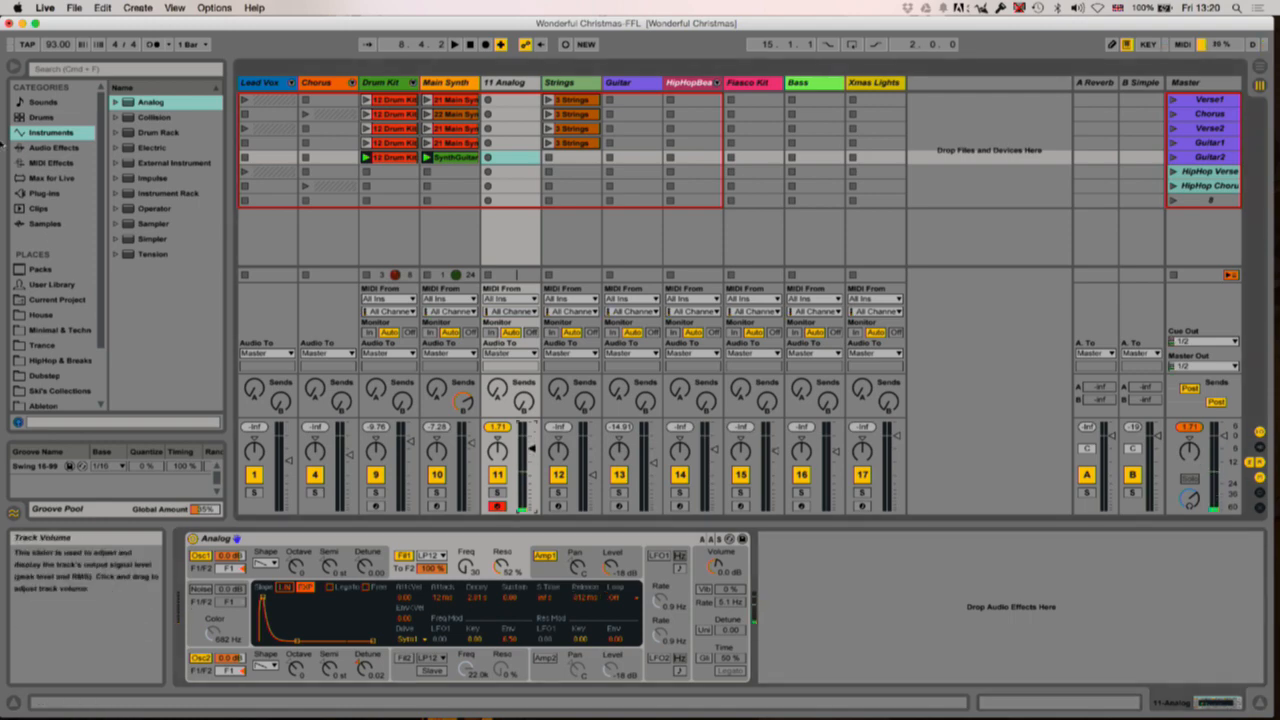
- Add an EQ Eight after Analog and boost band 2 by about 5.6 dB at 85 Hz
left_click(46, 194)
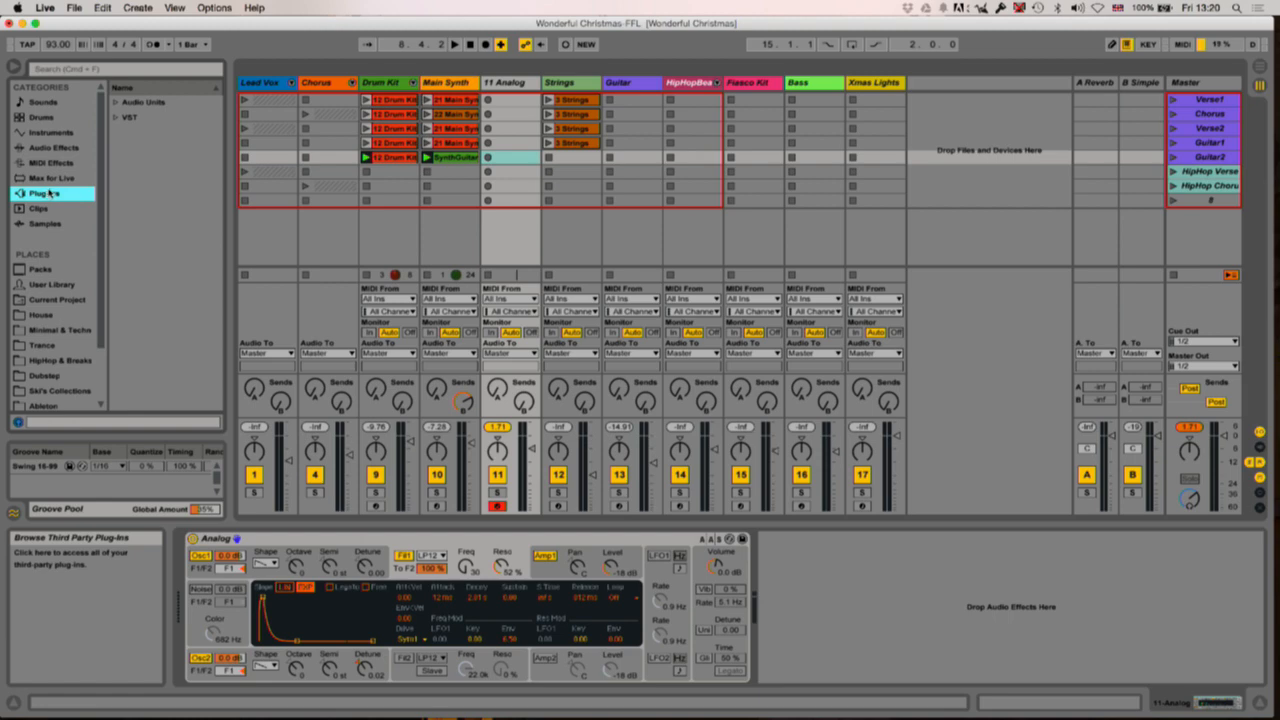
left_click(53, 149)
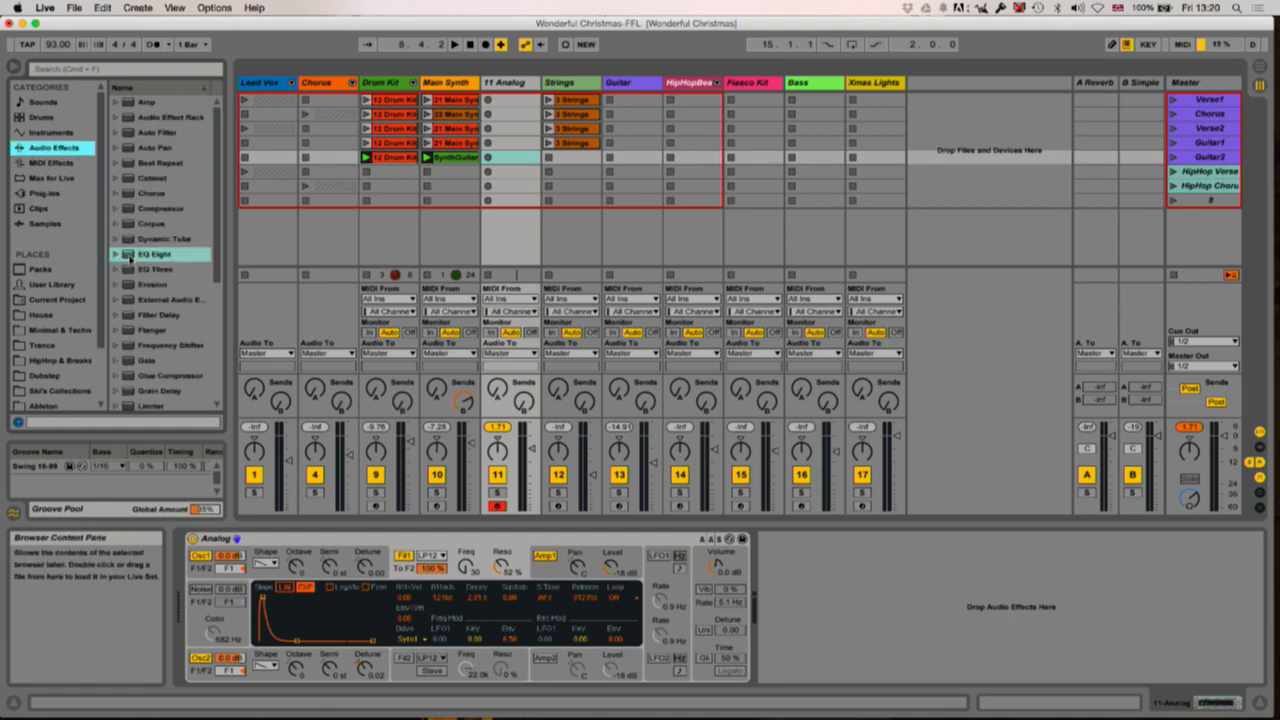
left_click_drag(126, 256, 849, 587)
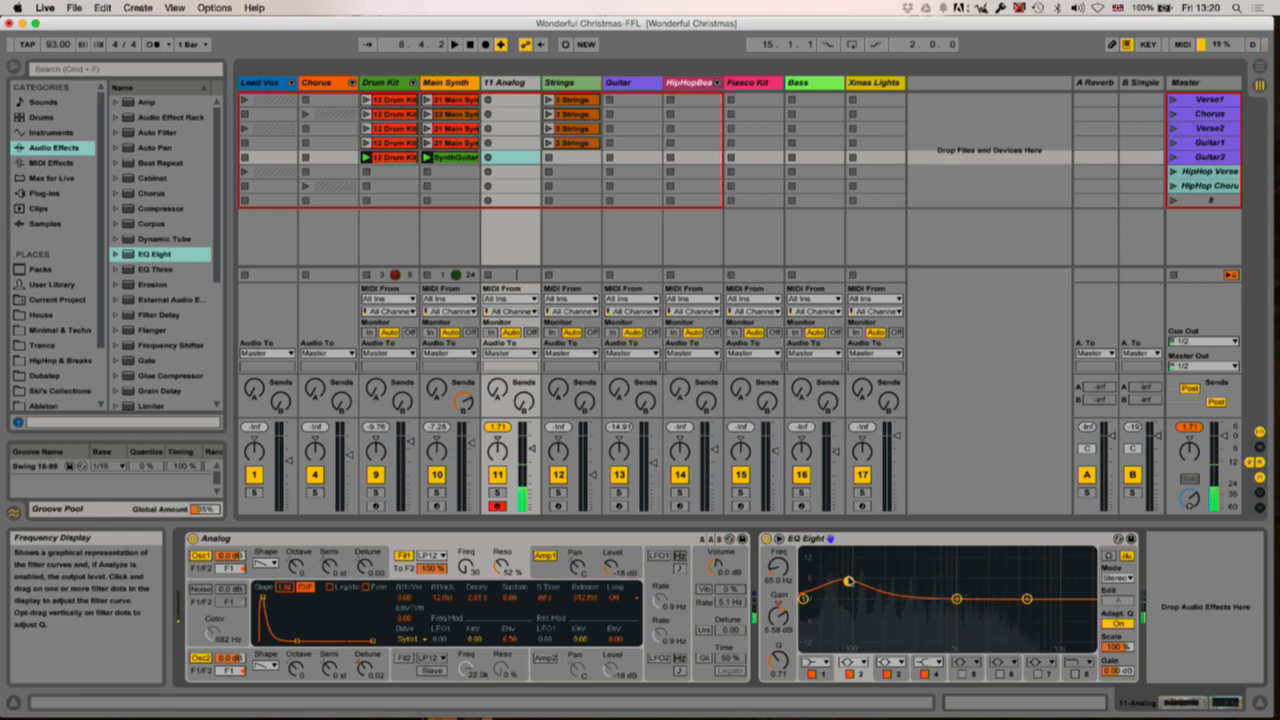
- Add a Reverb after the EQ with a 517 ms decay and 20 % dry/wet, and show return track B's Simple Delay
scroll(195, 350, "down", 5)
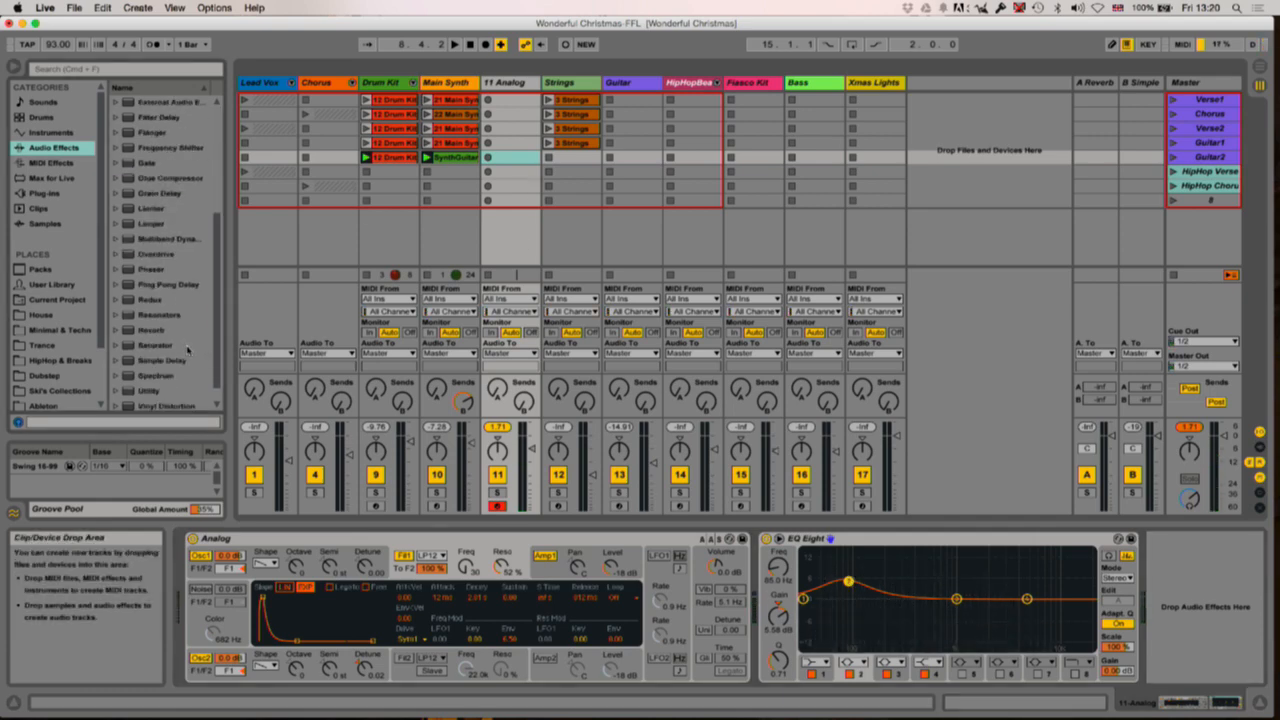
double_click(158, 313)
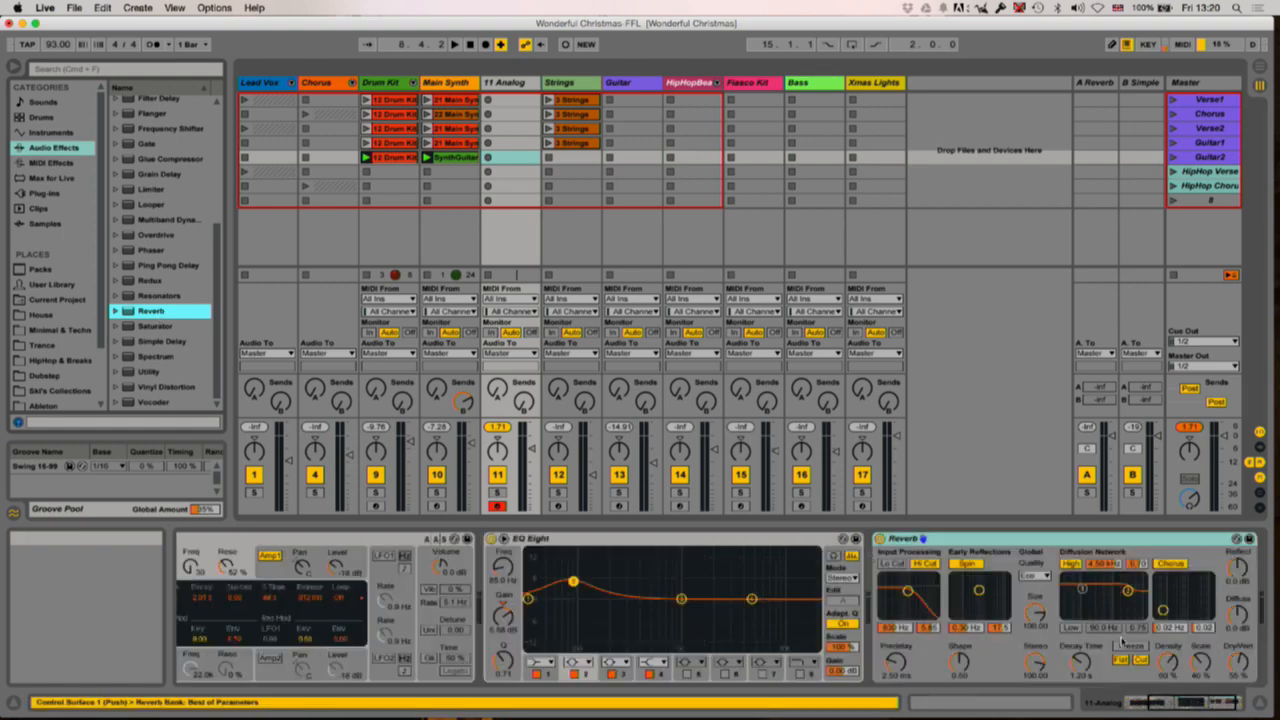
left_click_drag(1232, 662, 1232, 681)
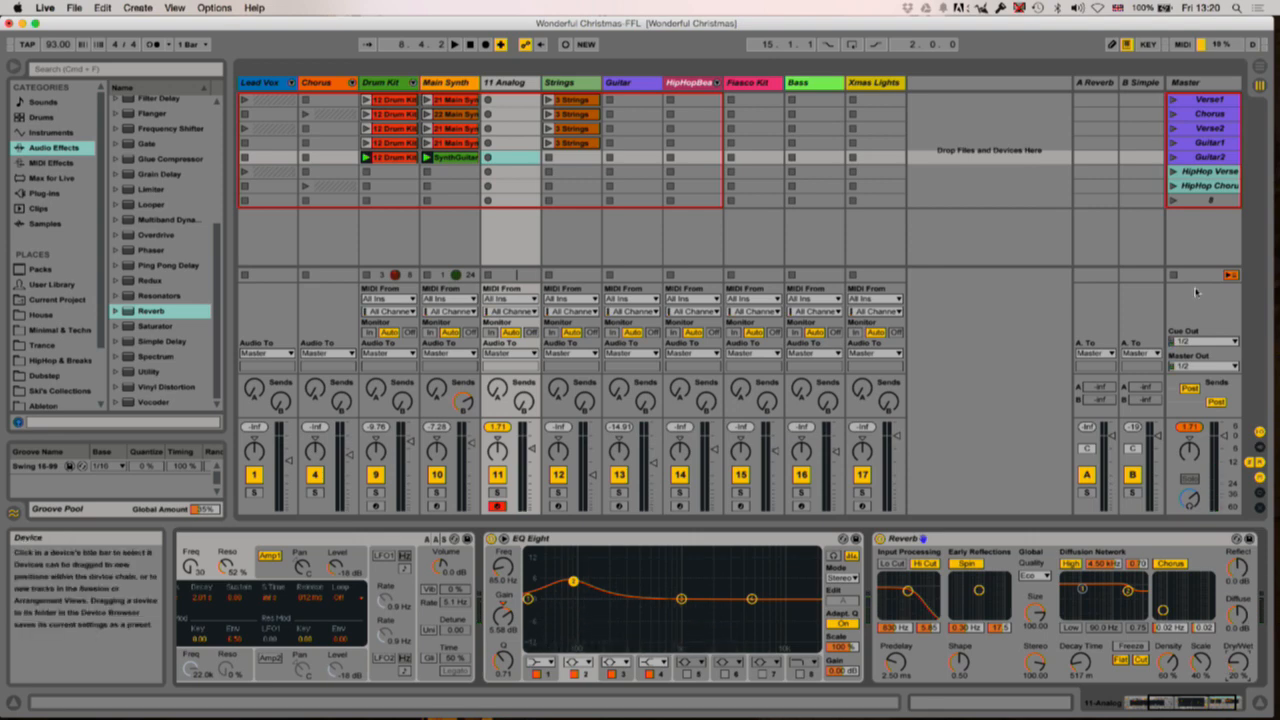
left_click(1143, 83)
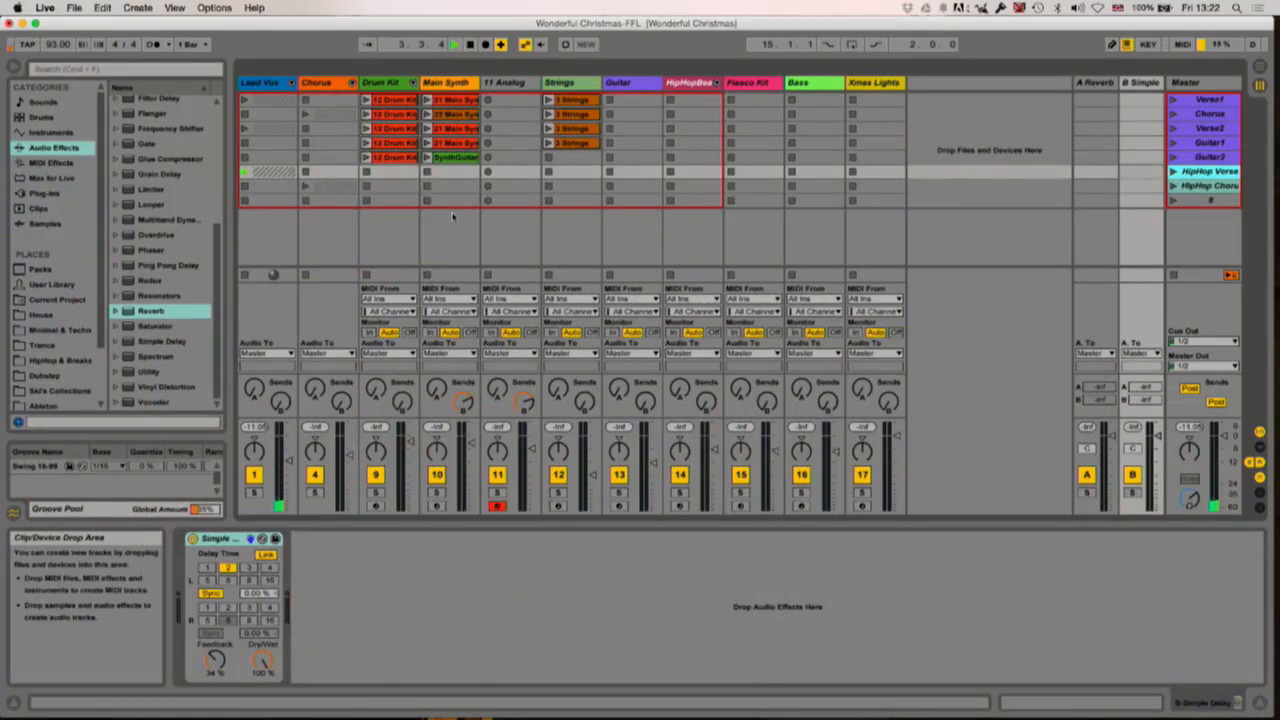
- Copy the Verse1 drum kit clip into the HipHop Verse scene and open its notes
left_click(393, 102)
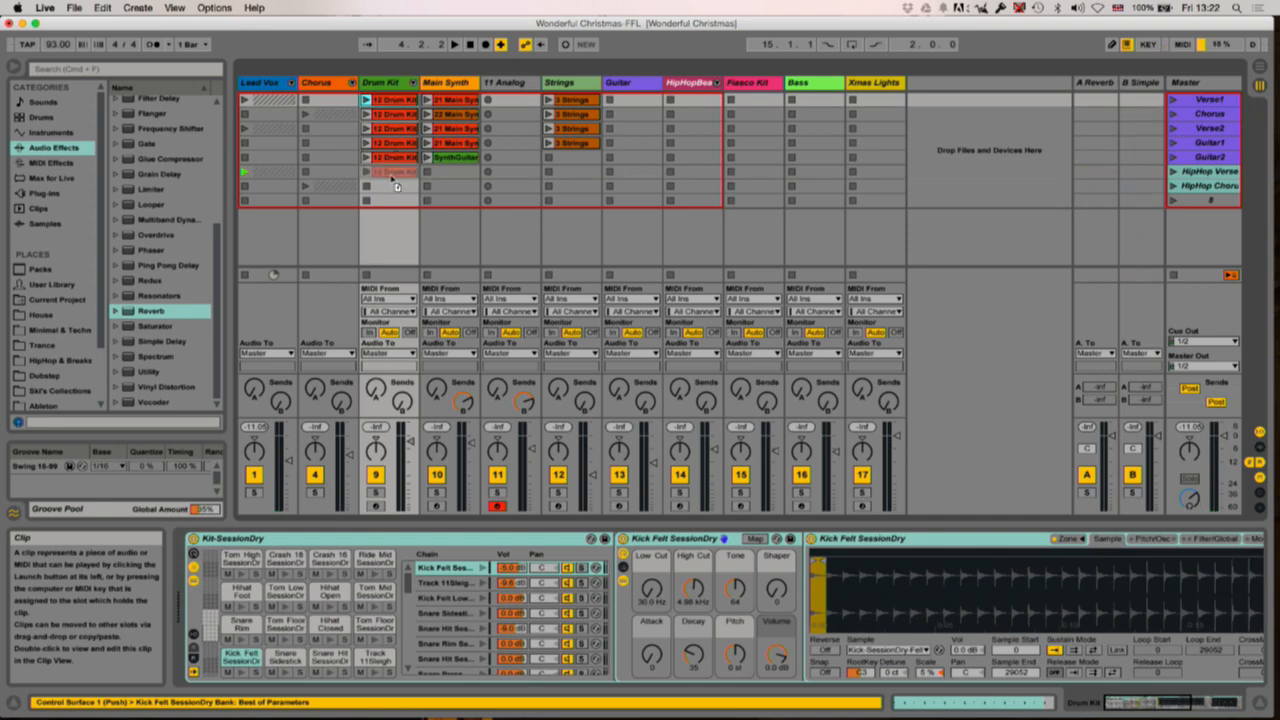
left_click_drag(395, 185, 391, 176)
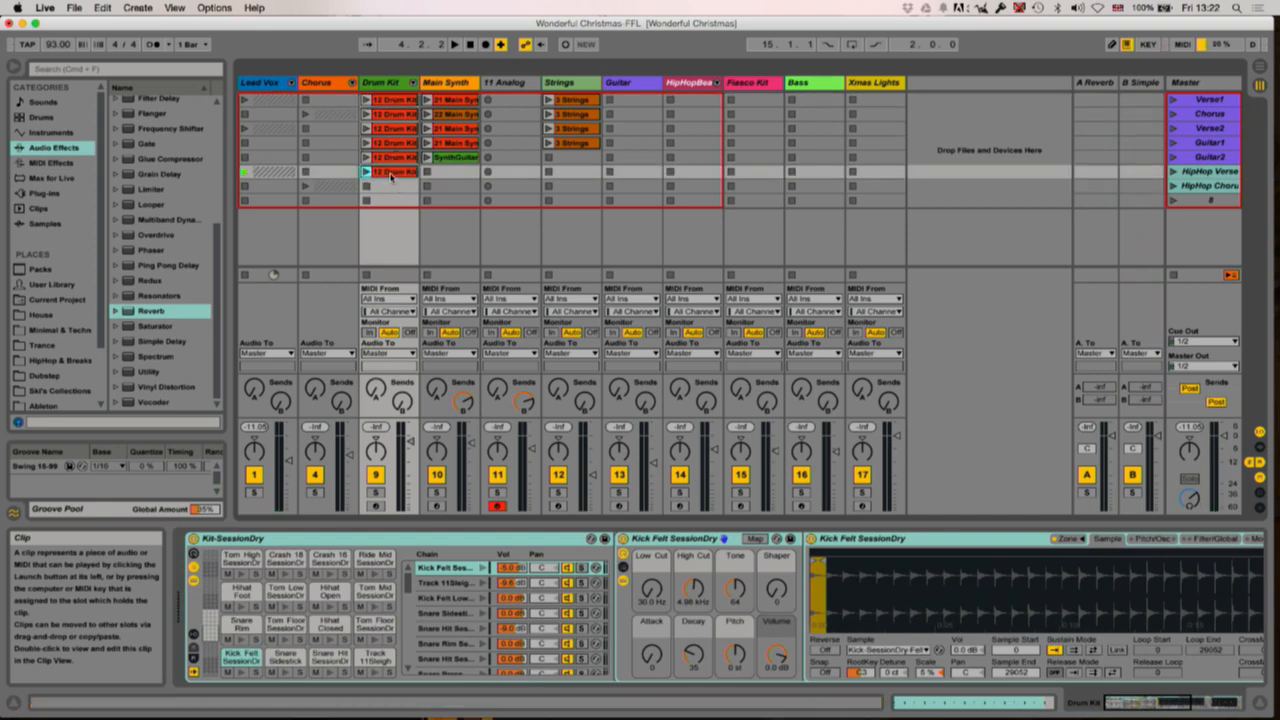
double_click(391, 172)
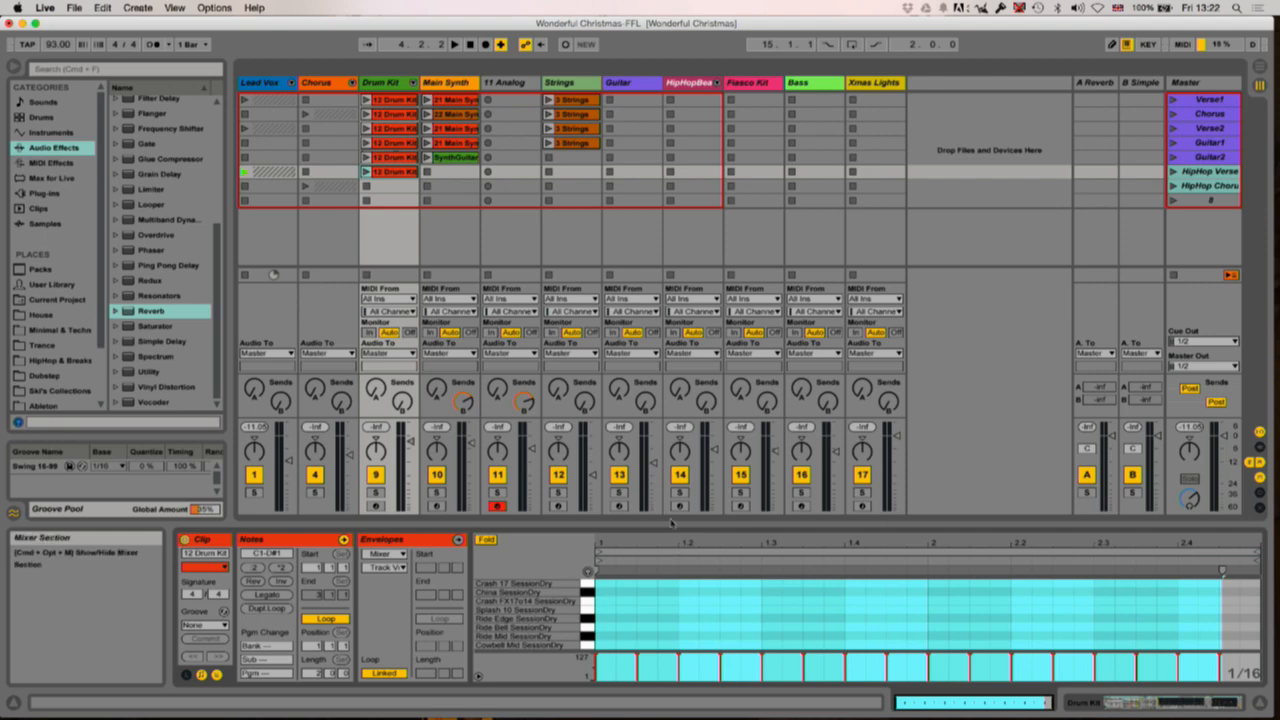
- Enlarge the note editor, strip the copied drum clip down to its sleigh bell notes, and launch it
left_click_drag(671, 508, 671, 352)
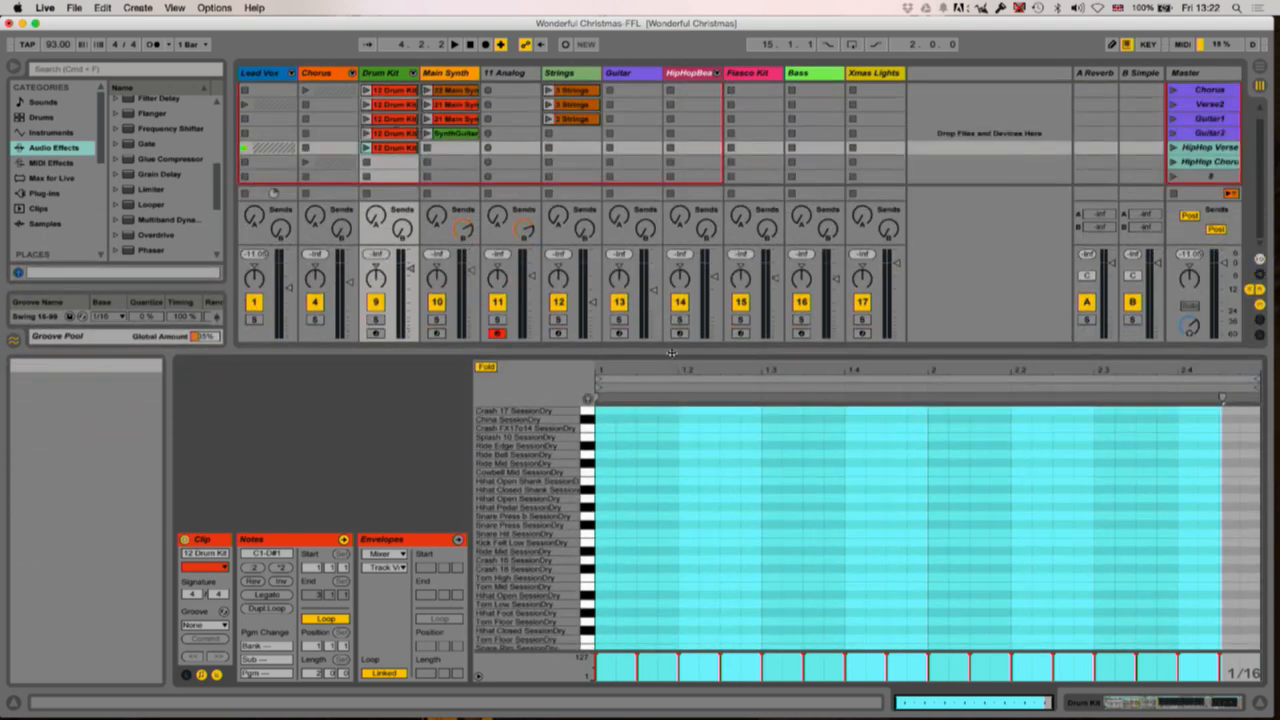
scroll(749, 467, "down", 1)
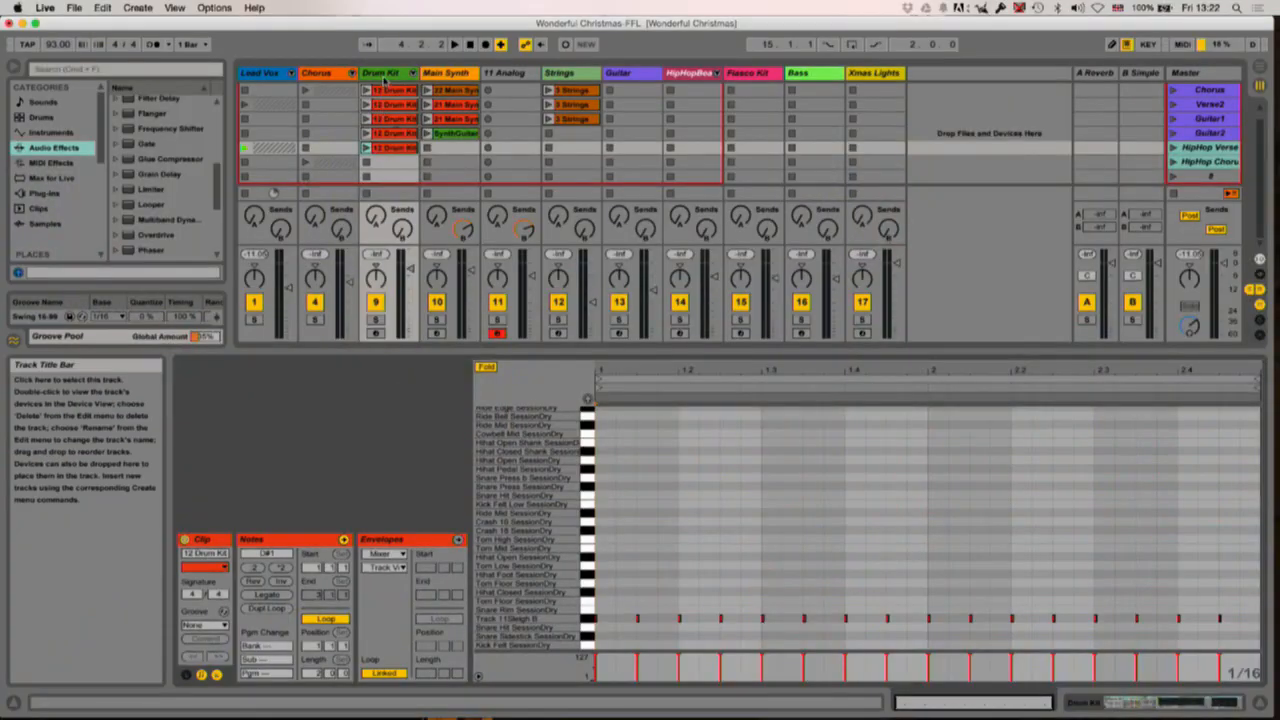
left_click(366, 148)
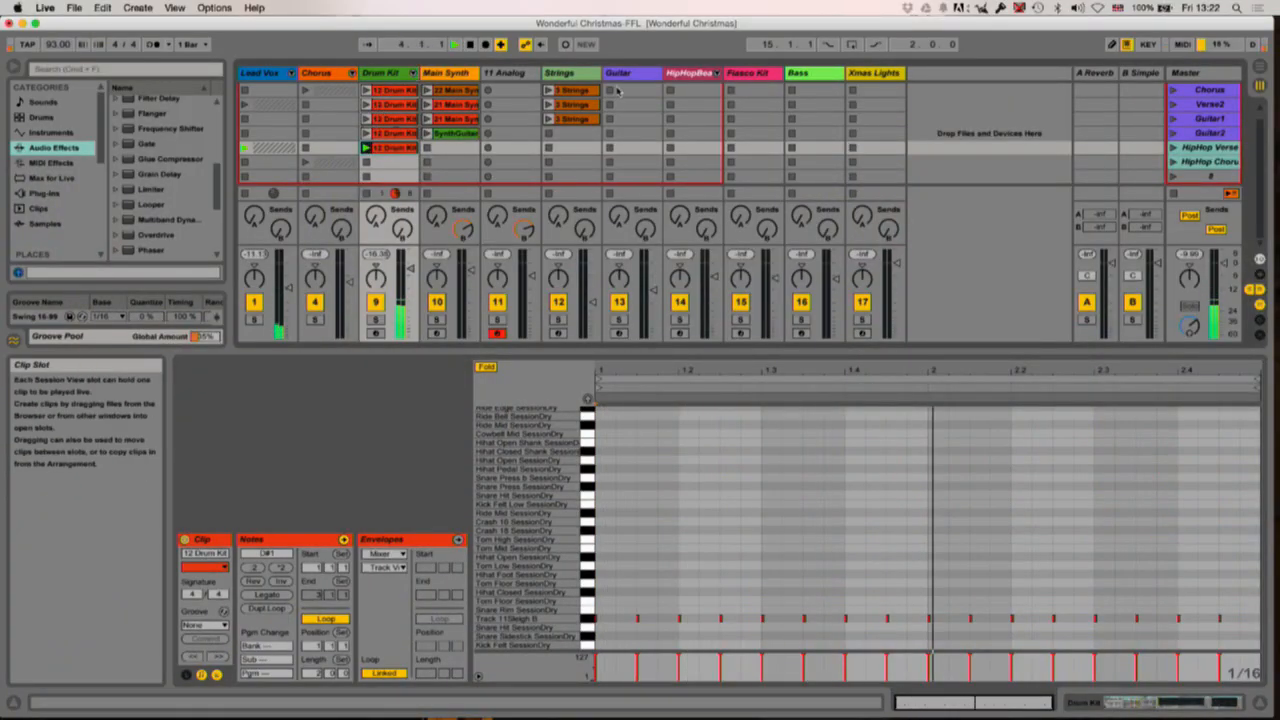
- Arm the HipHopBeat track and record a four-bar beat clip in the HipHop Verse scene
left_click(688, 73)
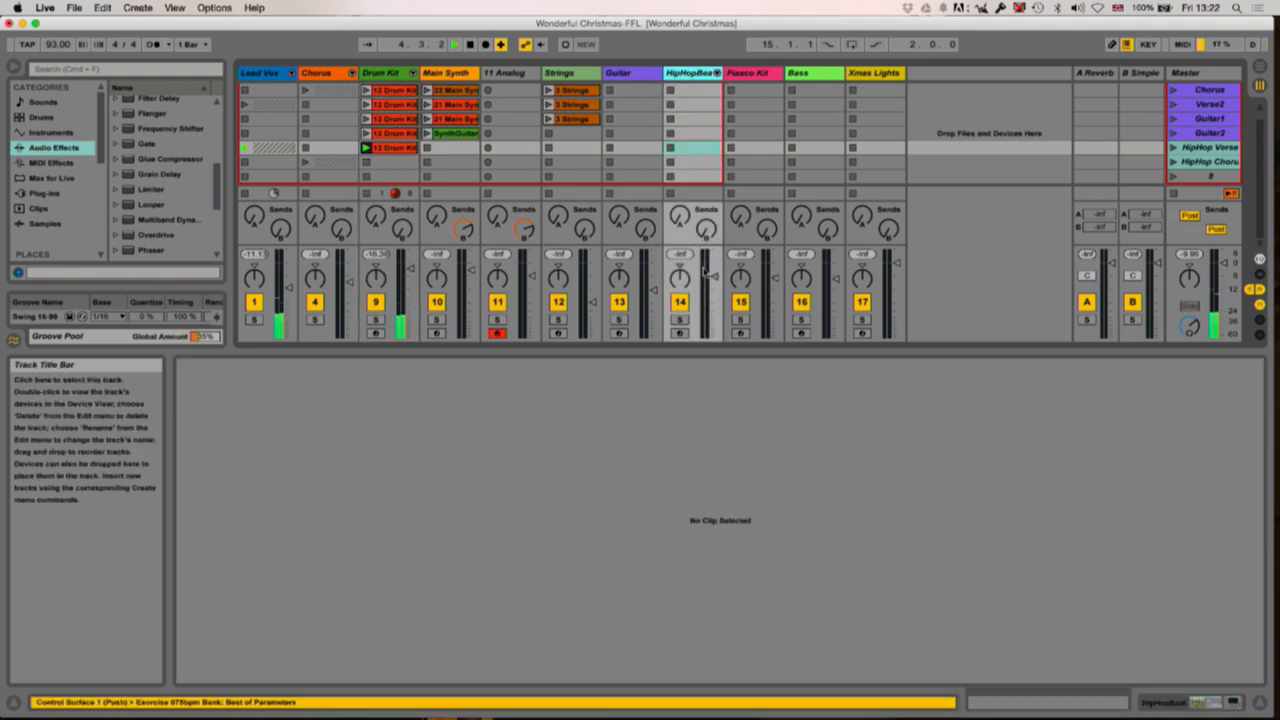
left_click(679, 334)
scroll(679, 341, "up", 1)
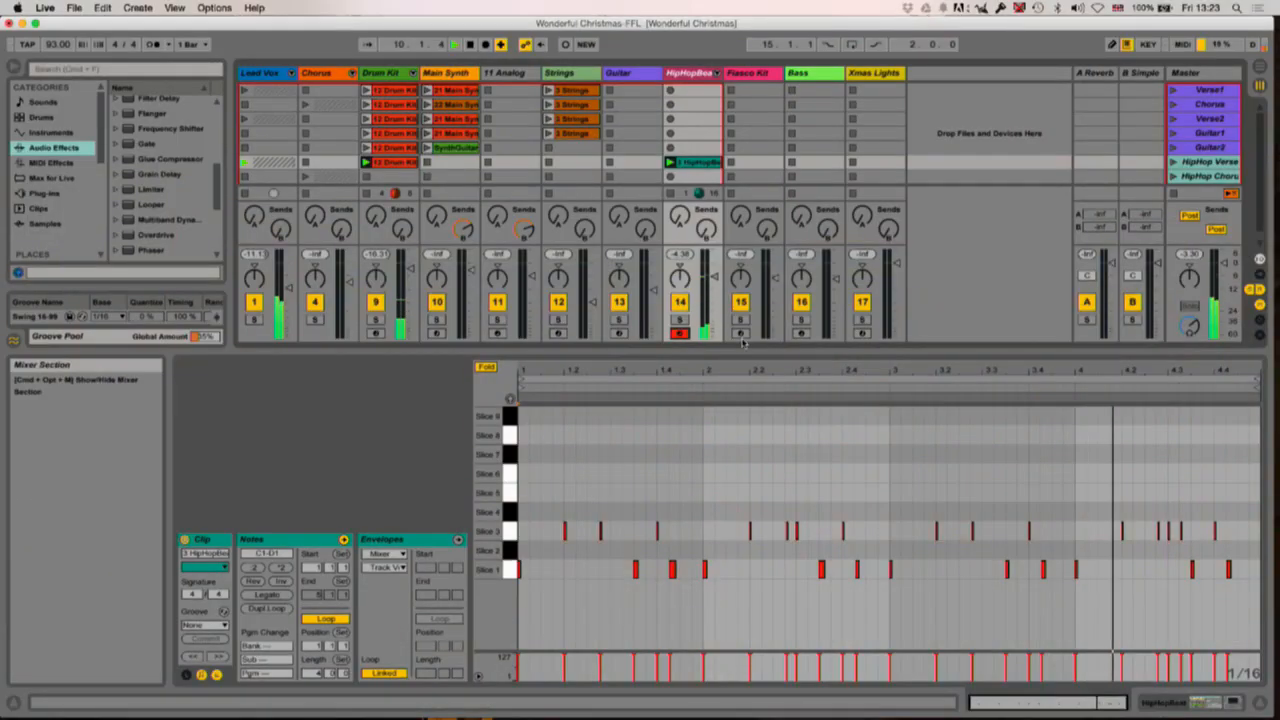
- Record clips on the Fiasco Kit and Main Synth tracks in the HipHop Verse scene, returning to Live to restart playback
left_click(740, 334)
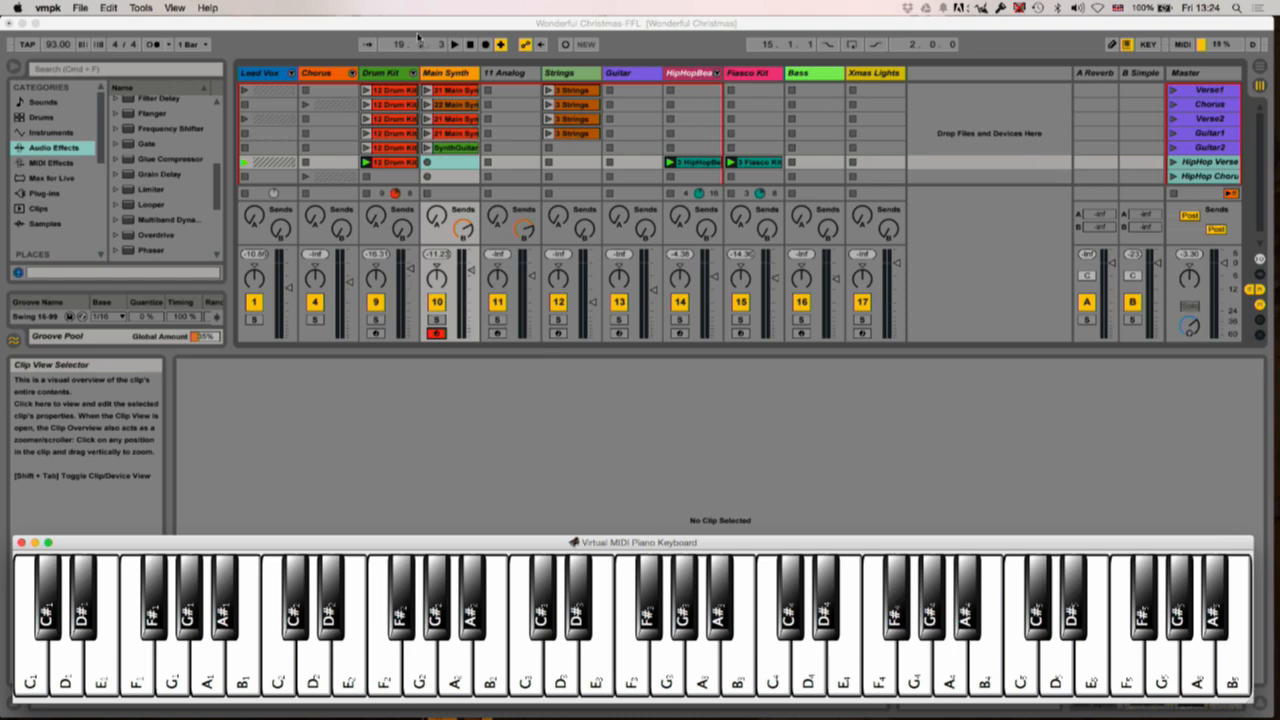
left_click(419, 27)
key("space")
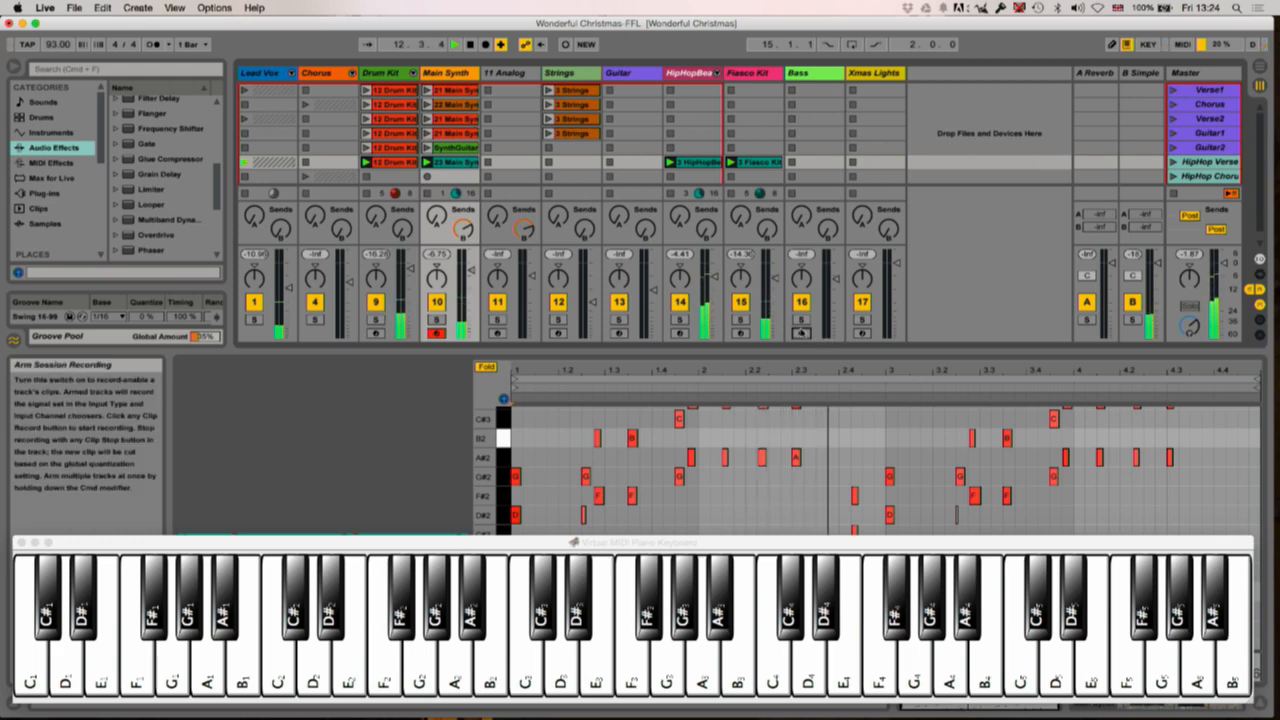
- Record two-bar clips on the Bass track and the Strings track in the HipHop Verse scene
left_click(801, 333)
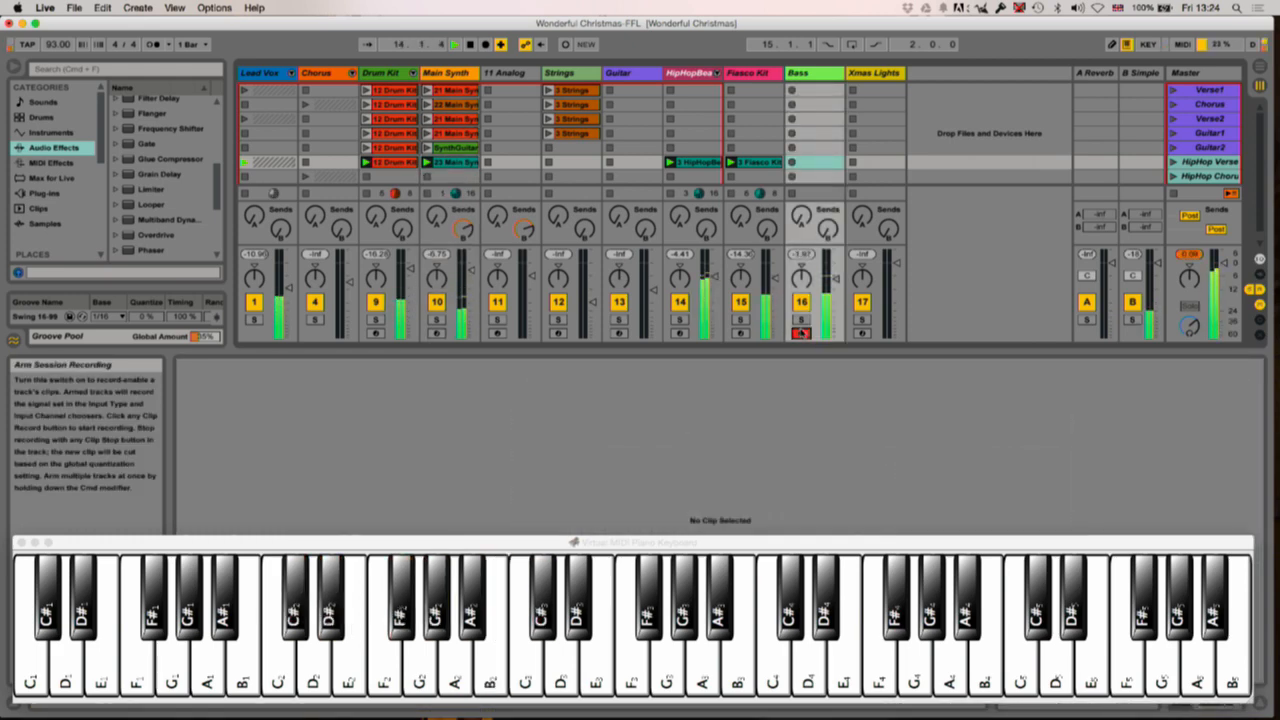
key("Return")
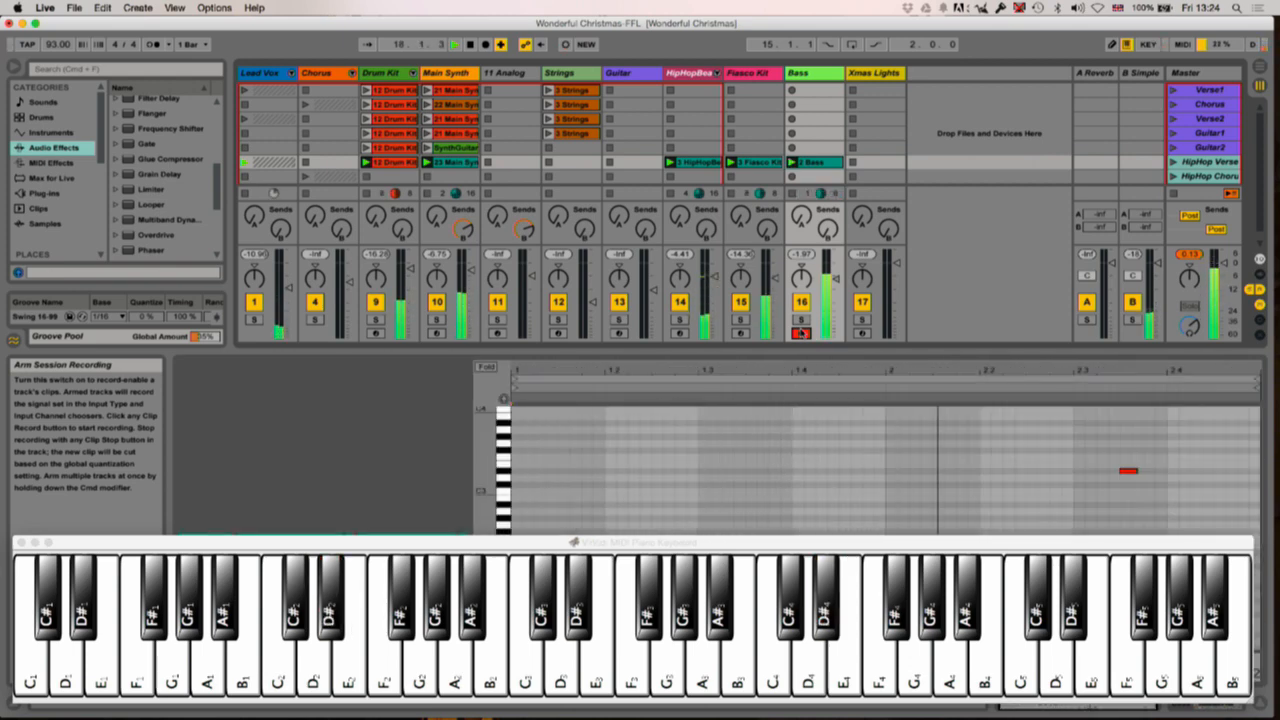
left_click(550, 331)
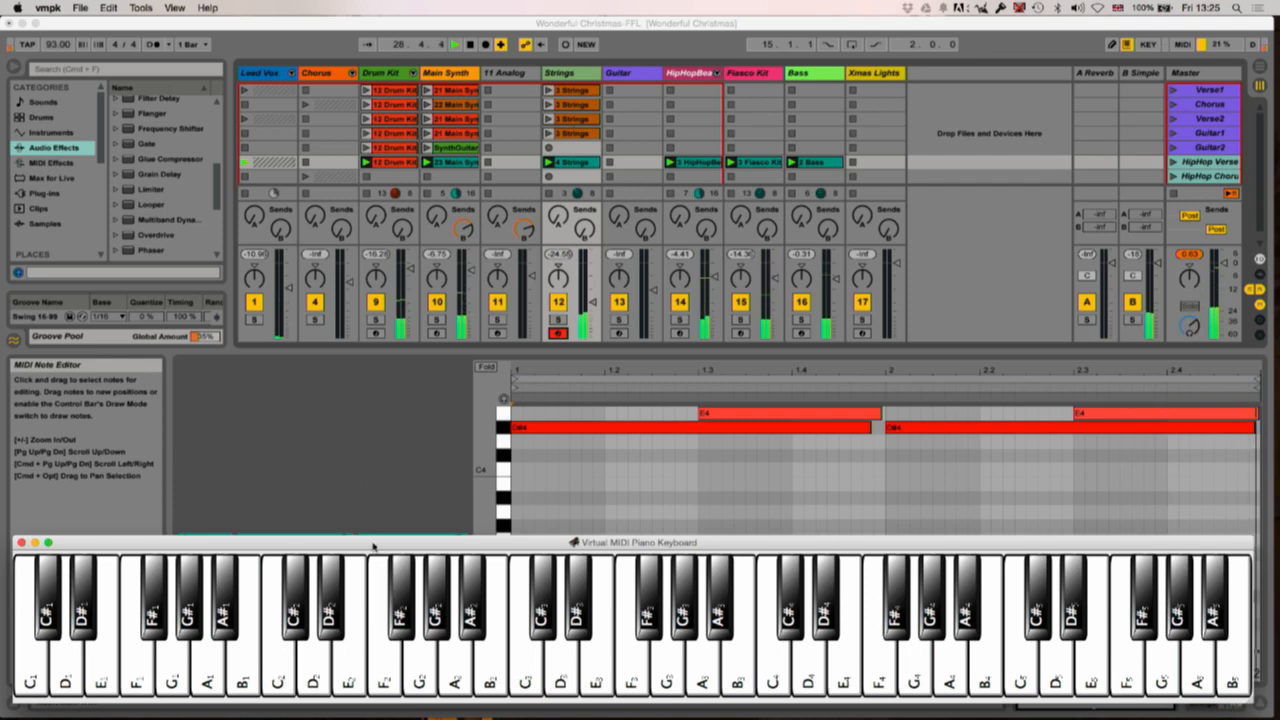
- Switch to Live, copy the HipHop Verse clips from Drum Kit through Bass into the HipHop Chorus scene, and launch that scene
key("super+Tab")
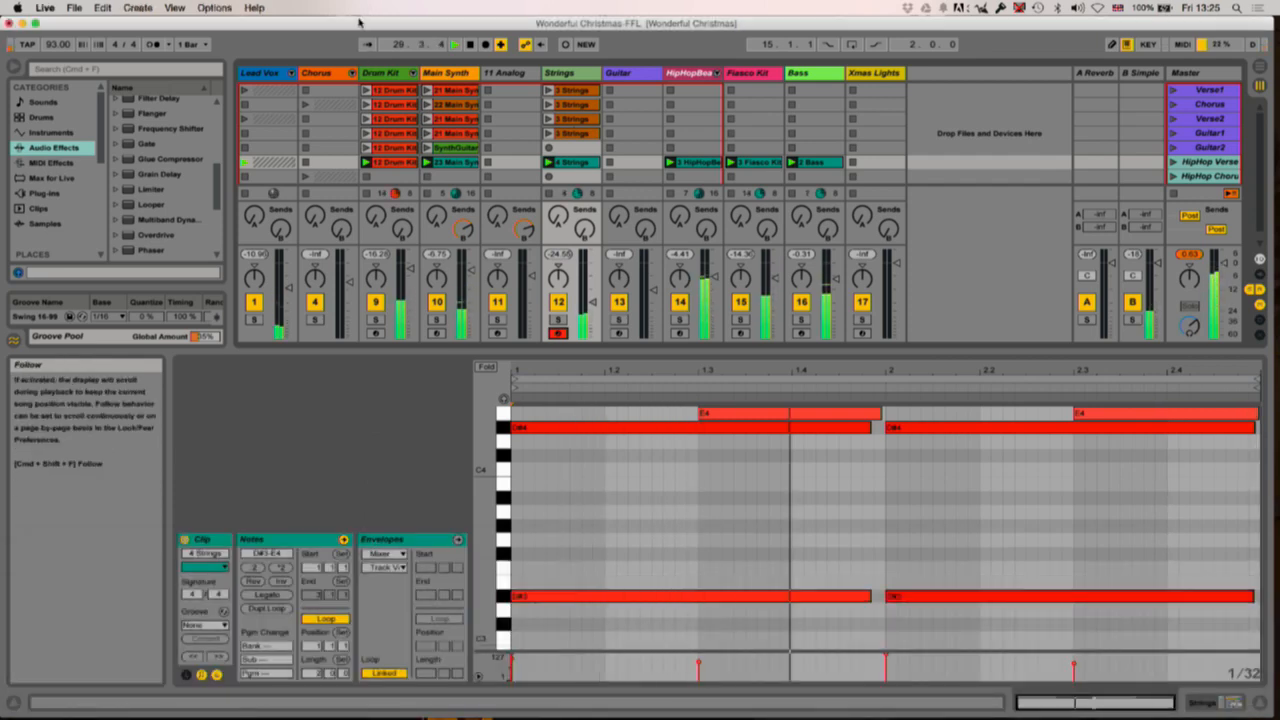
left_click(383, 163)
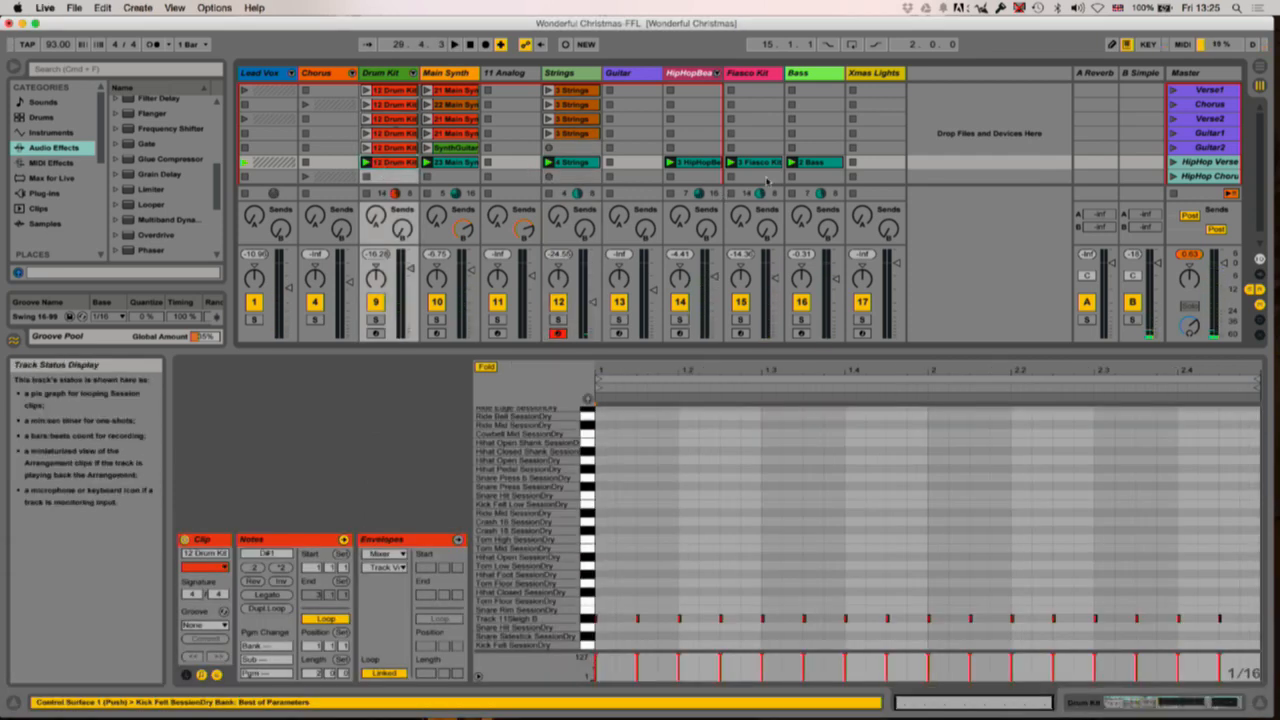
left_click(819, 163, "shift")
left_click_drag(819, 165, 820, 178)
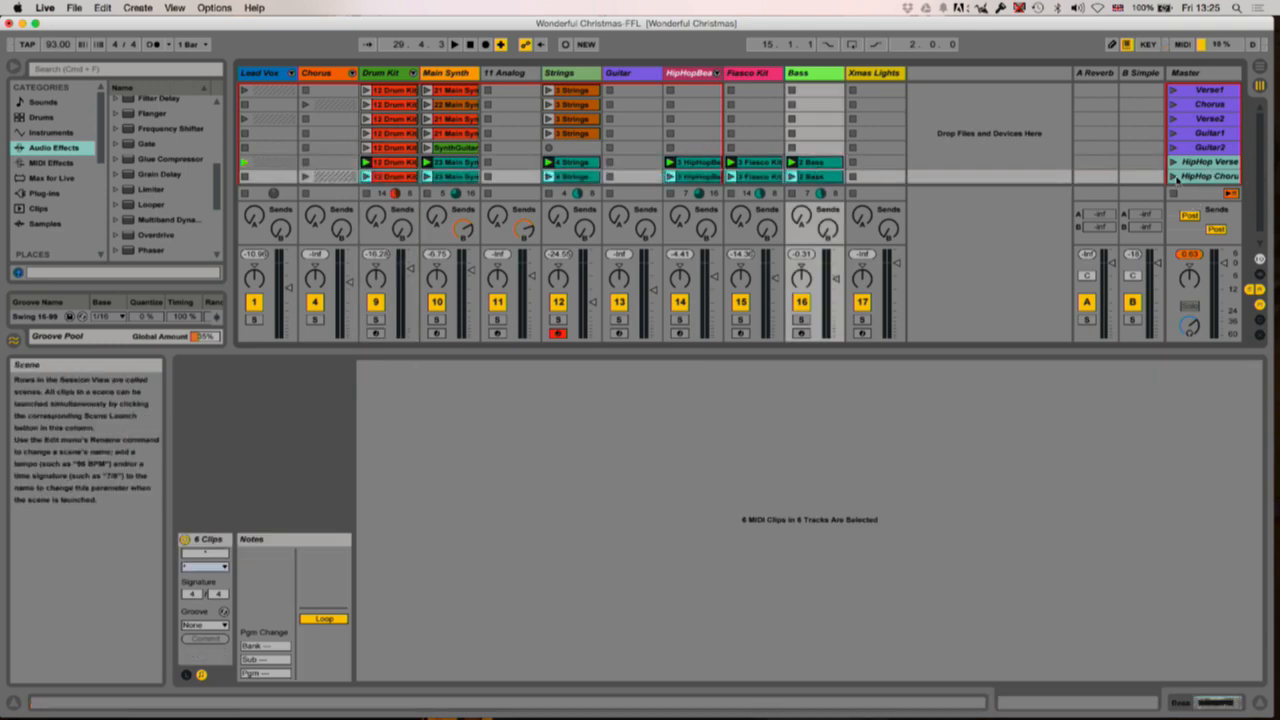
left_click(1177, 178)
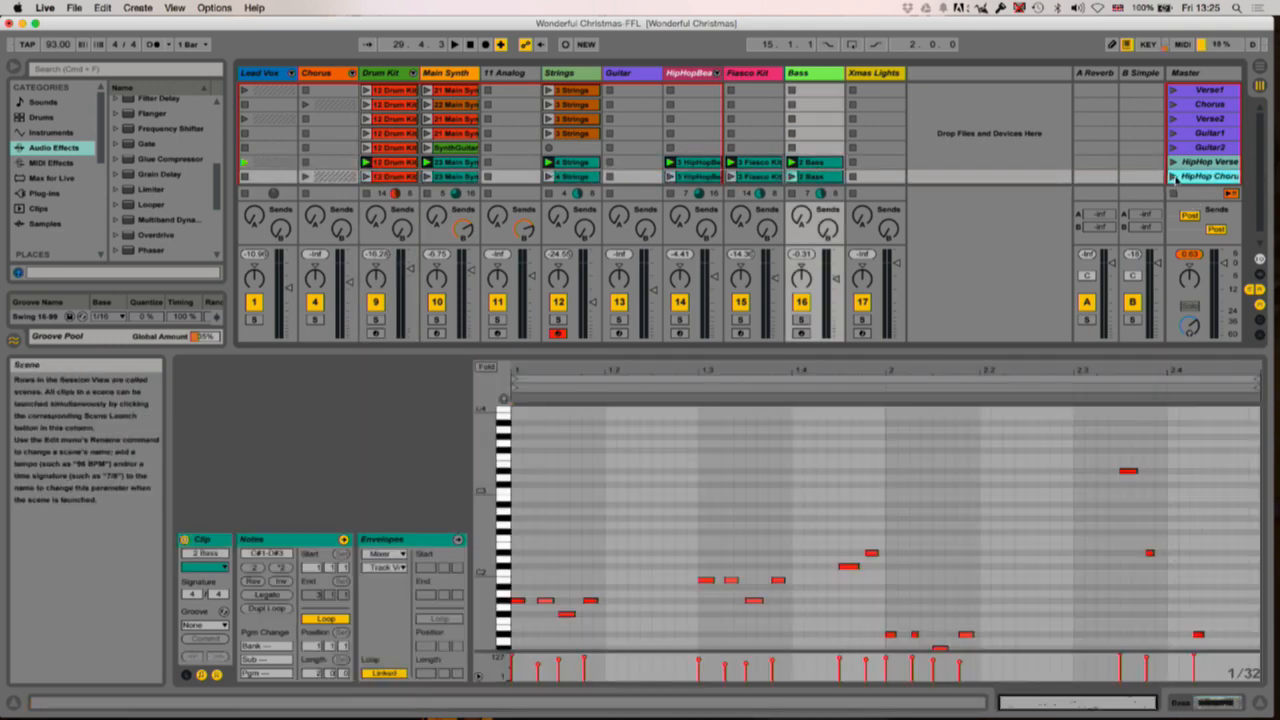
left_click(1174, 177)
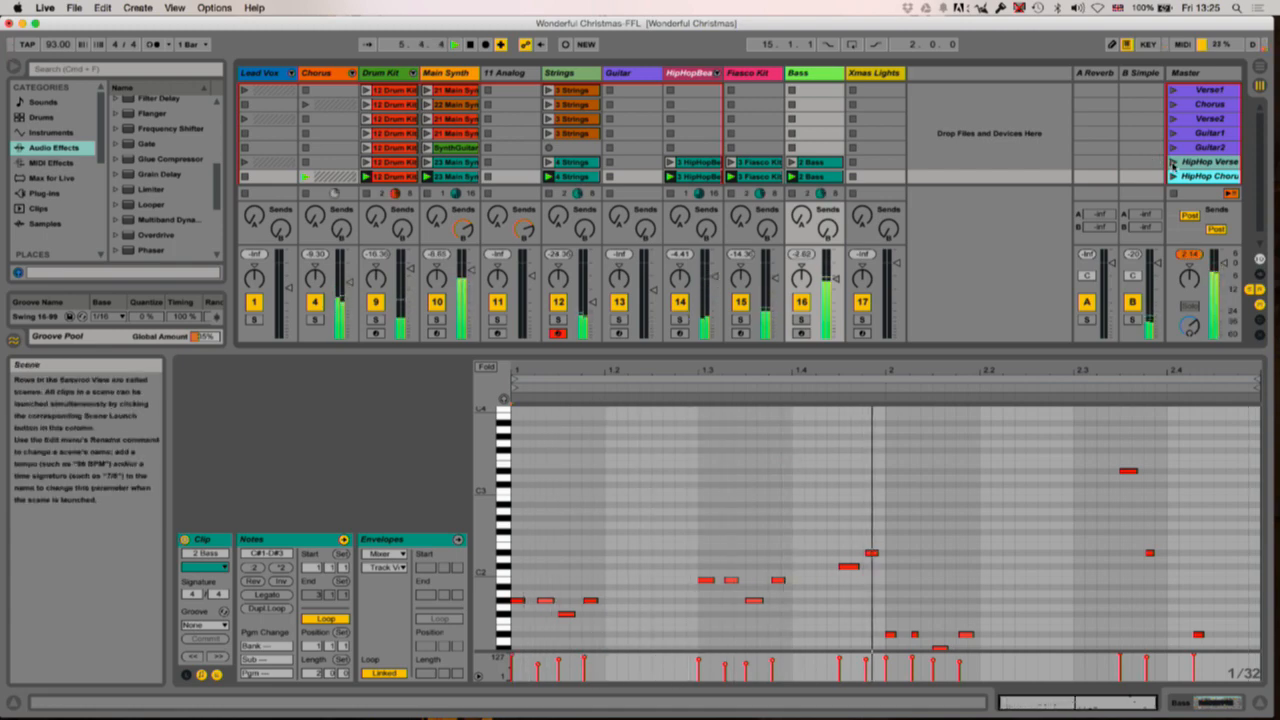
- Arm the Guitar track for recording a clip in the HipHop Chorus scene
left_click(617, 333)
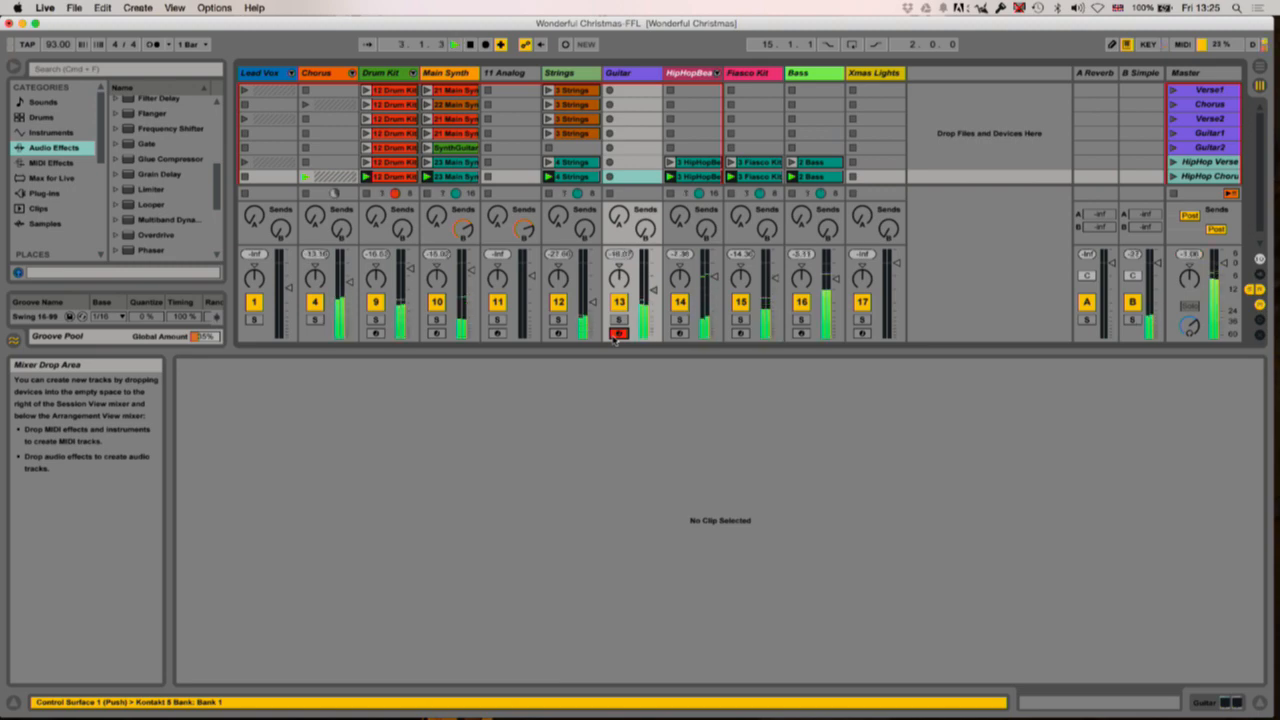